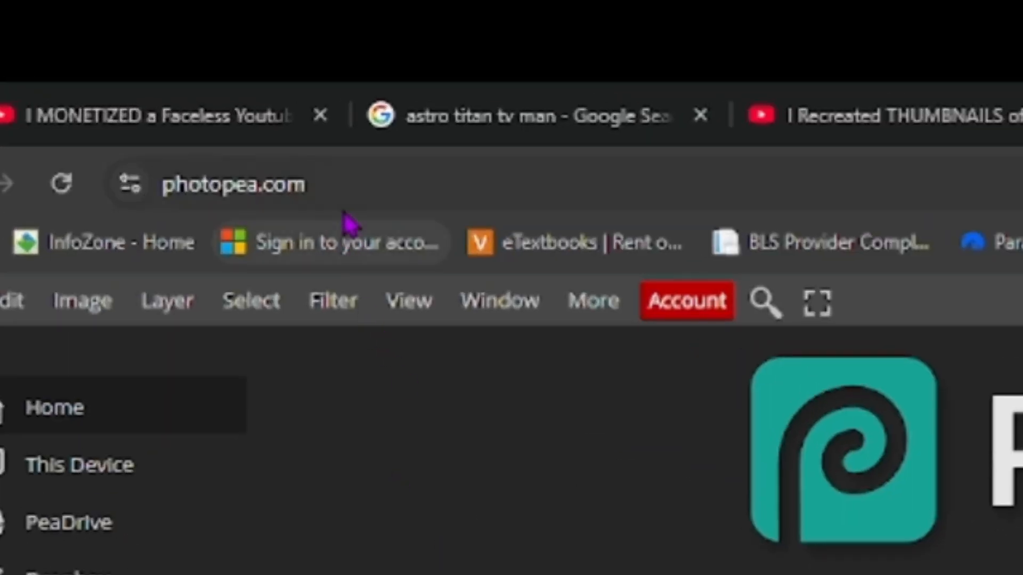
pyautogui.moveTo(297, 185); pyautogui.dragTo(155, 184)
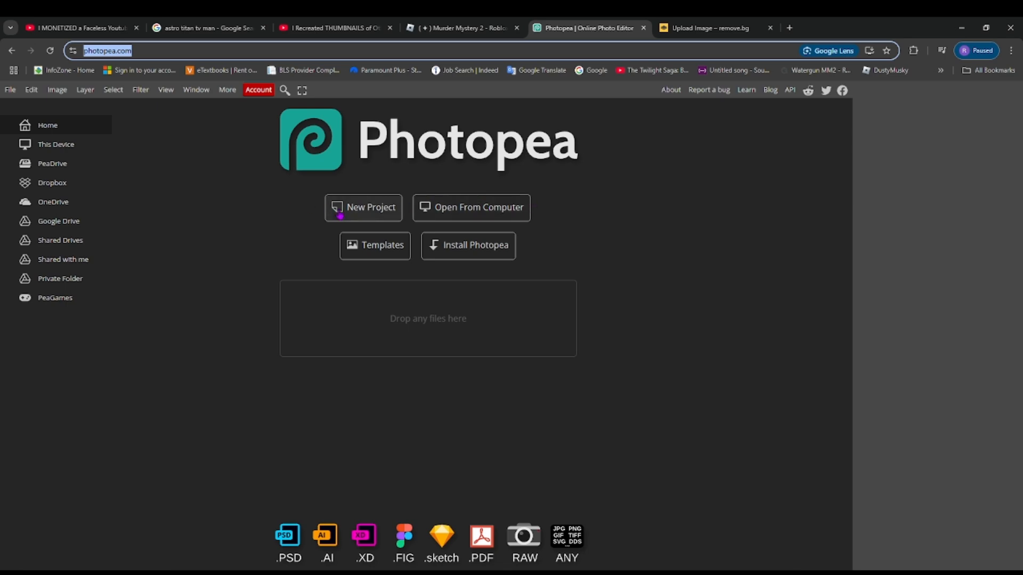
# - Create a new 1280 x 720 px project from the Youtube Thumbnail preset with a white background
pyautogui.click(299, 222)
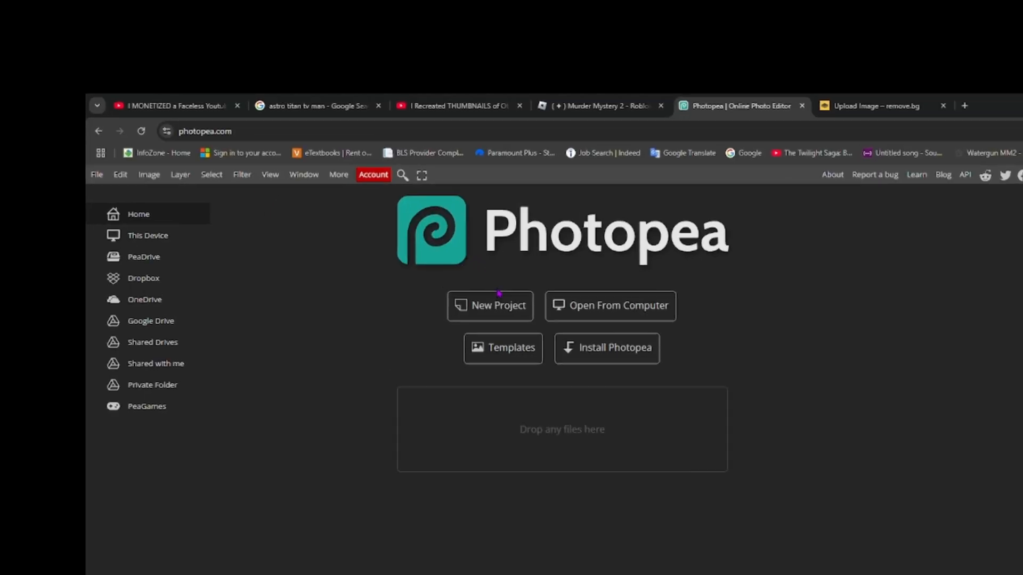
pyautogui.click(378, 215)
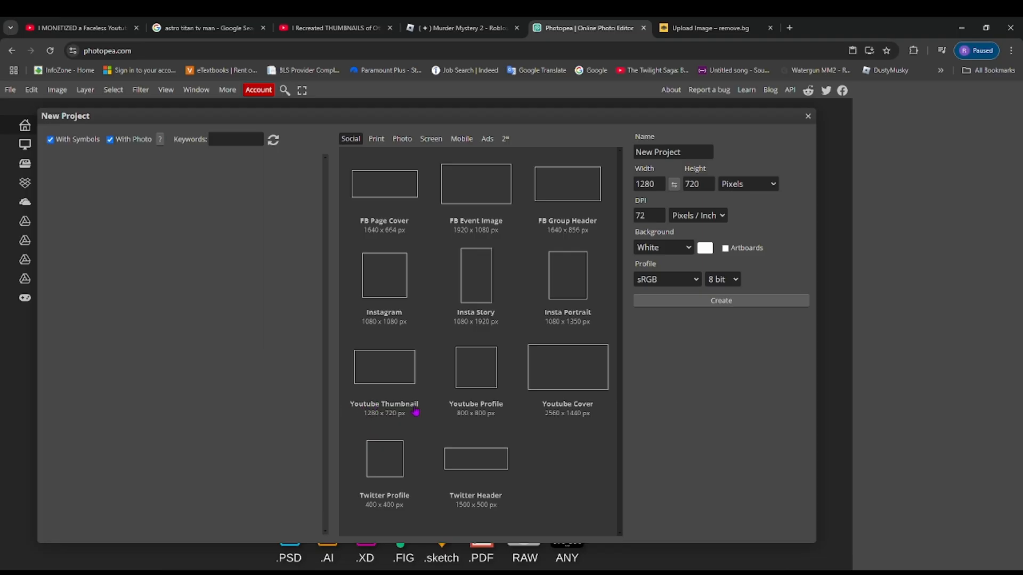
pyautogui.click(390, 379)
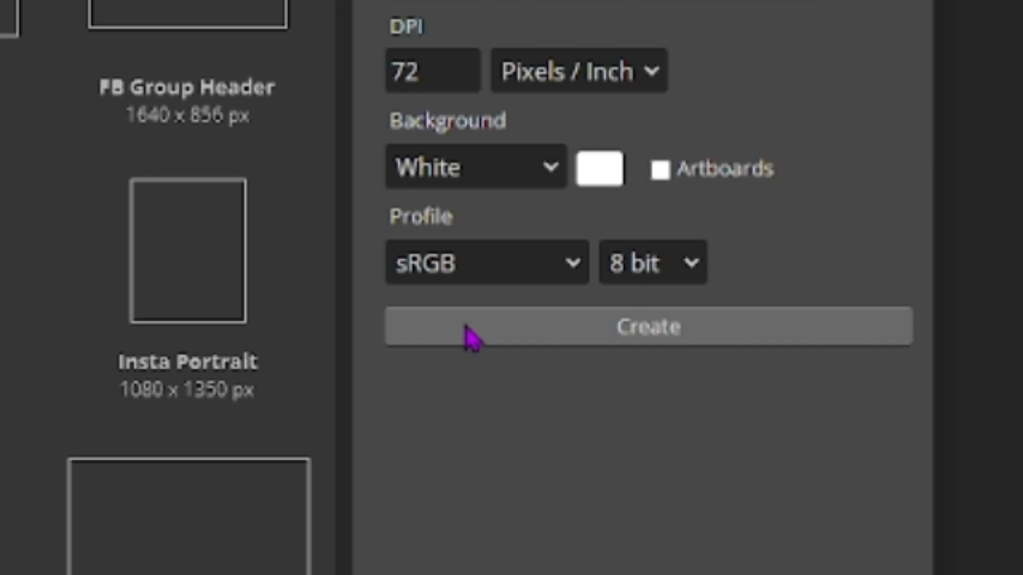
pyautogui.click(467, 327)
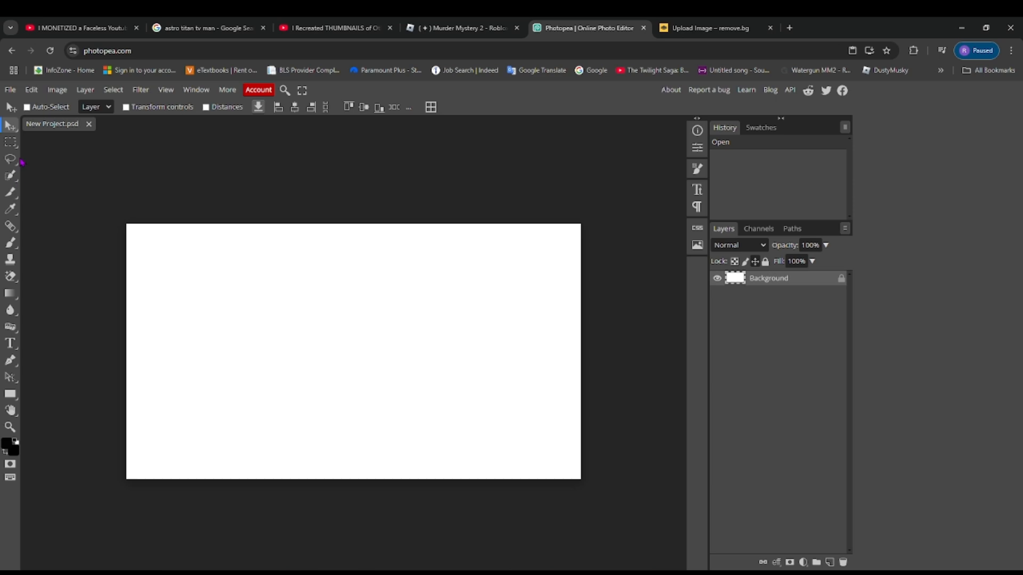
# - Select a large rectangular area in the upper-left part of the canvas and clear it from the Background layer
pyautogui.click(11, 144)
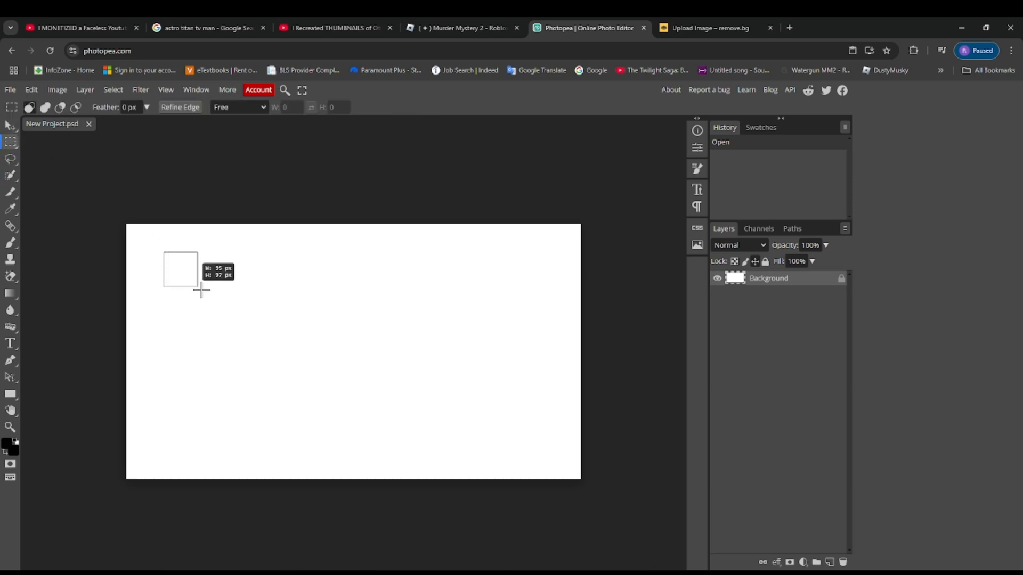
pyautogui.moveTo(202, 289); pyautogui.dragTo(369, 381)
pyautogui.press('Delete')
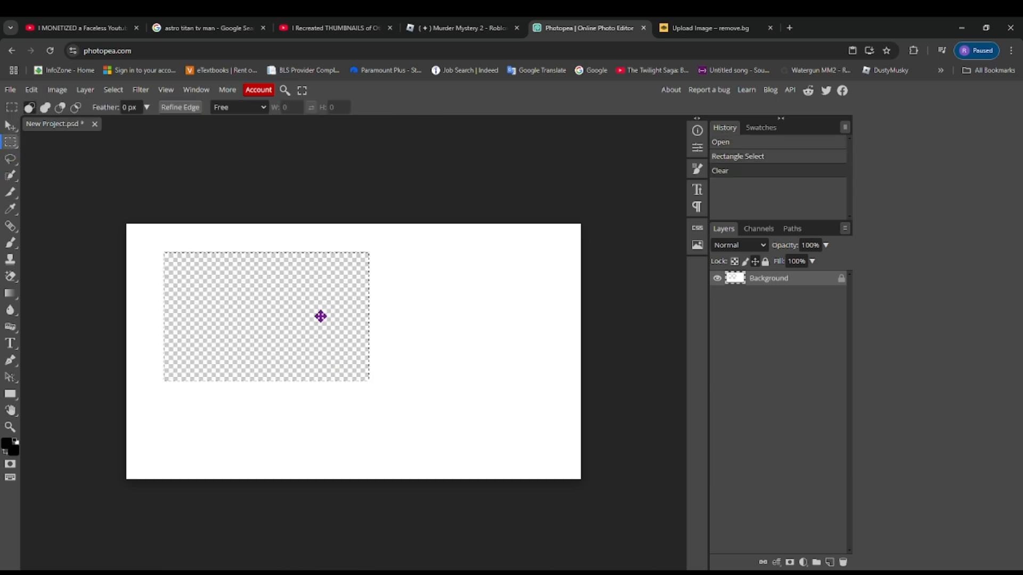
pyautogui.click(30, 91)
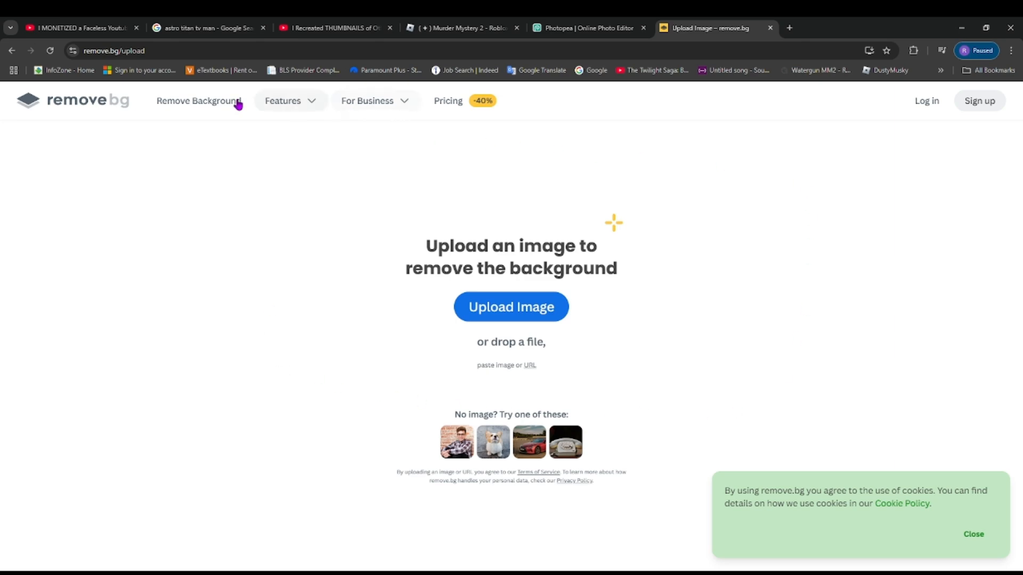
pyautogui.click(153, 51)
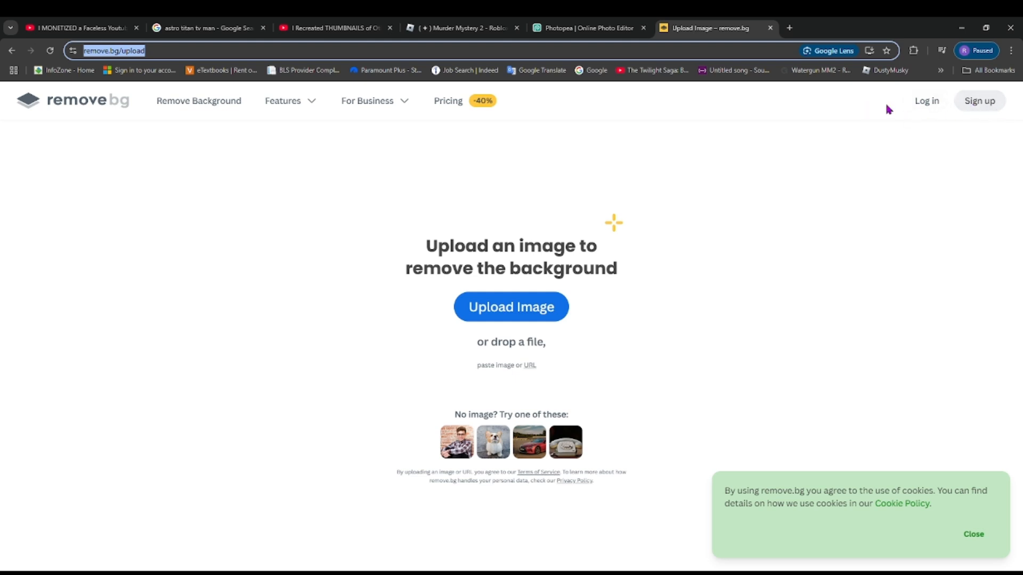
pyautogui.click(777, 283)
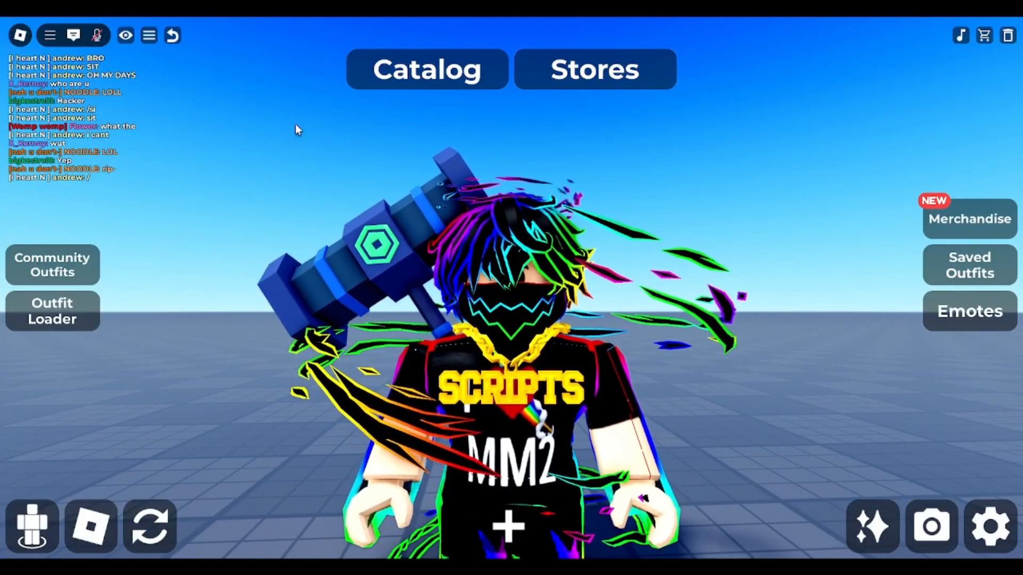
# - Switch to the Roblox avatar creator and look over the catalog categories and the current avatar
pyautogui.click(404, 80)
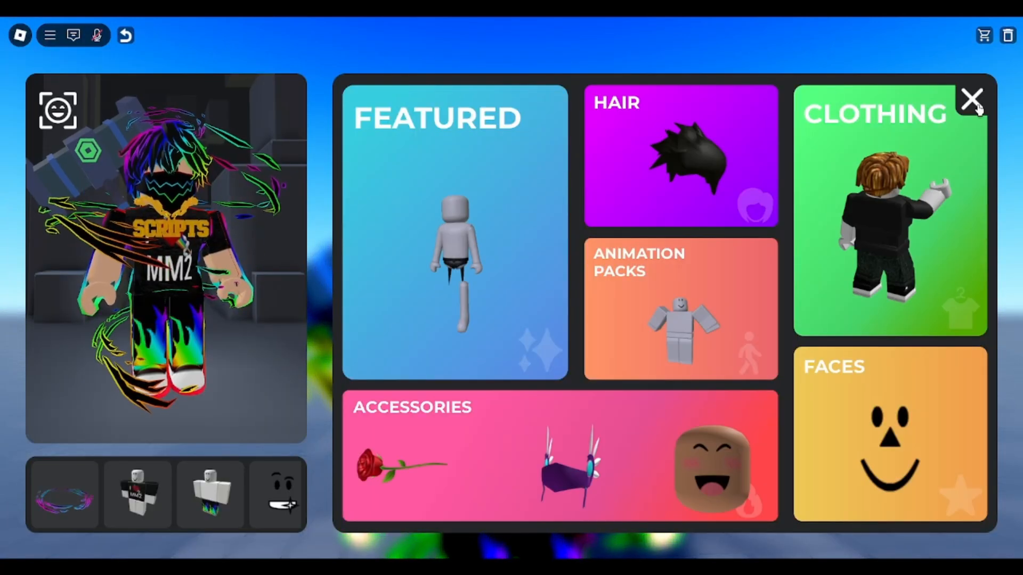
pyautogui.click(474, 182)
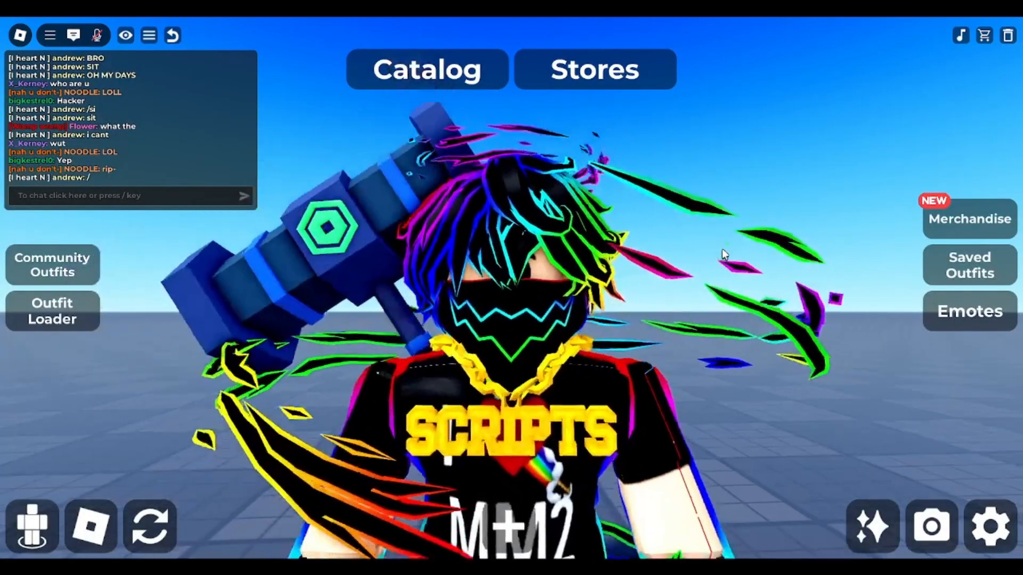
pyautogui.scroll(-3, 722, 249)
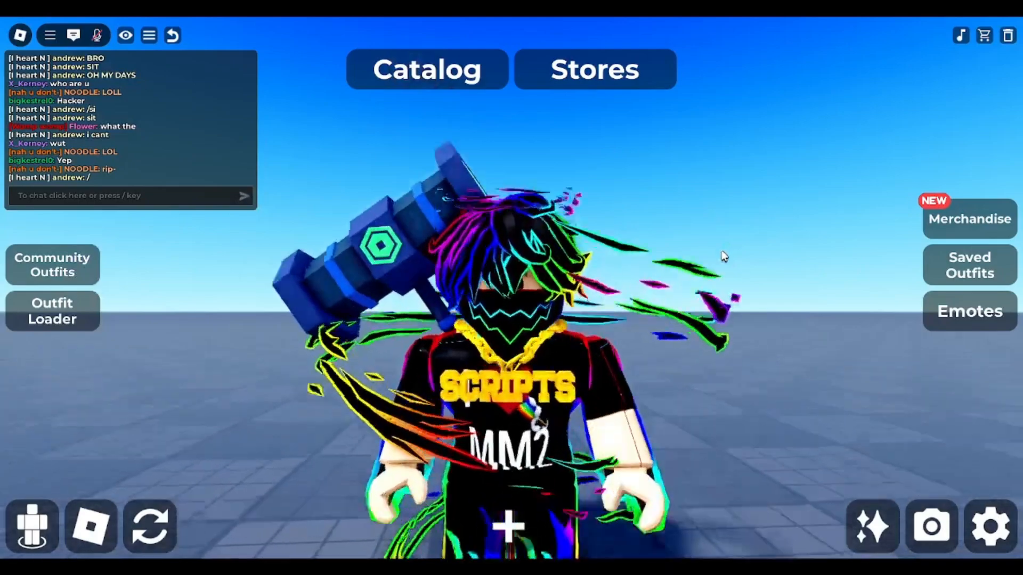
pyautogui.scroll(3, 724, 251)
pyautogui.moveTo(730, 244); pyautogui.dragTo(649, 326)
pyautogui.scroll(-3, 648, 326)
pyautogui.scroll(3, 649, 326)
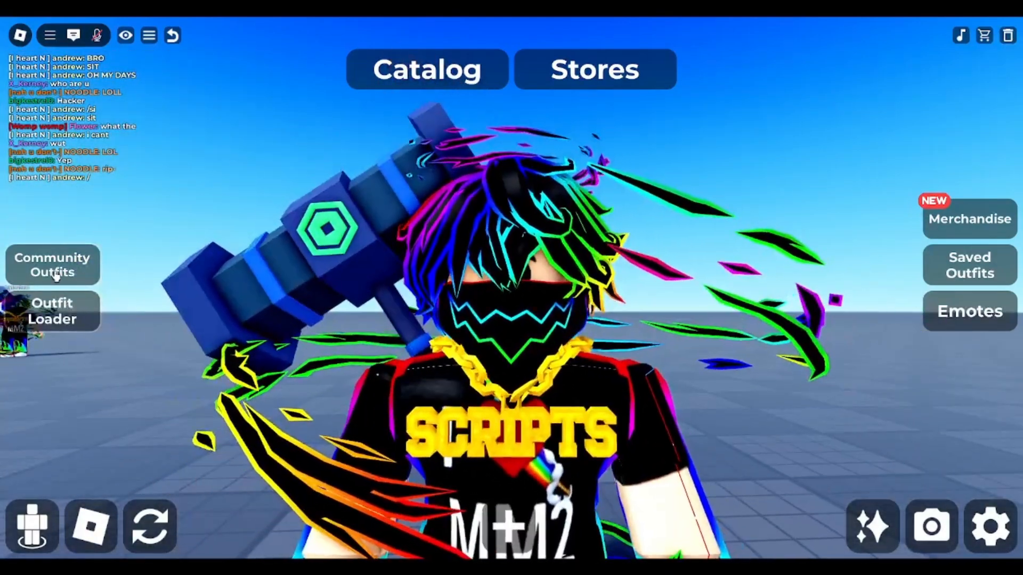
# - Search the most popular community outfits for Nikilis and put the first result on the avatar
pyautogui.click(55, 274)
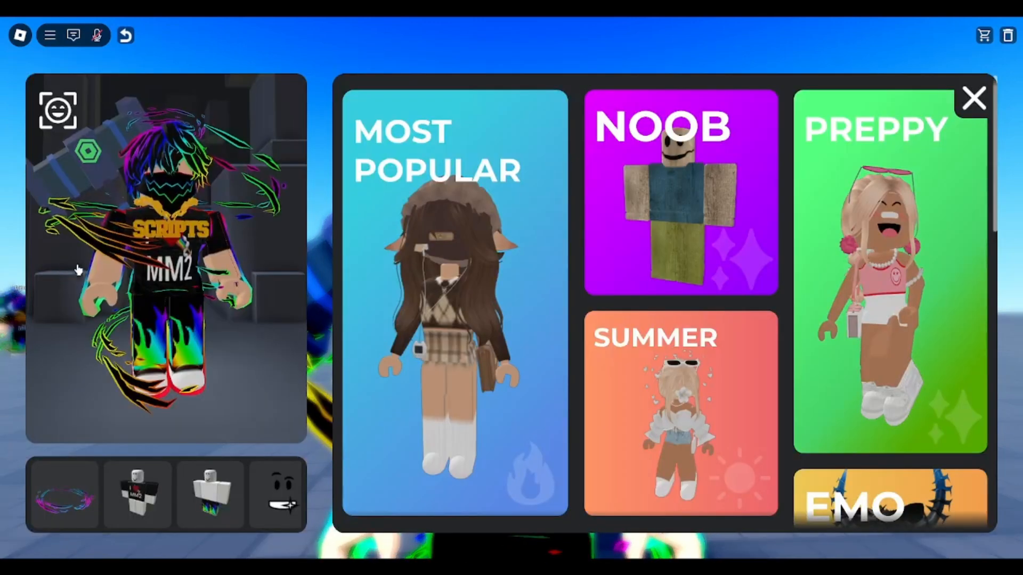
pyautogui.click(465, 233)
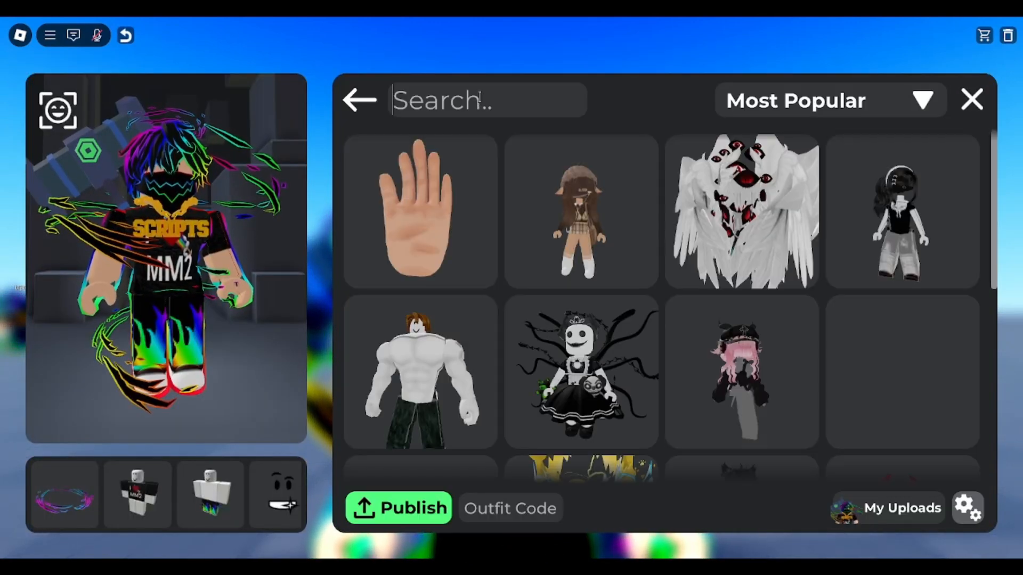
pyautogui.click(480, 107)
pyautogui.write('Nikilis')
pyautogui.press('Return')
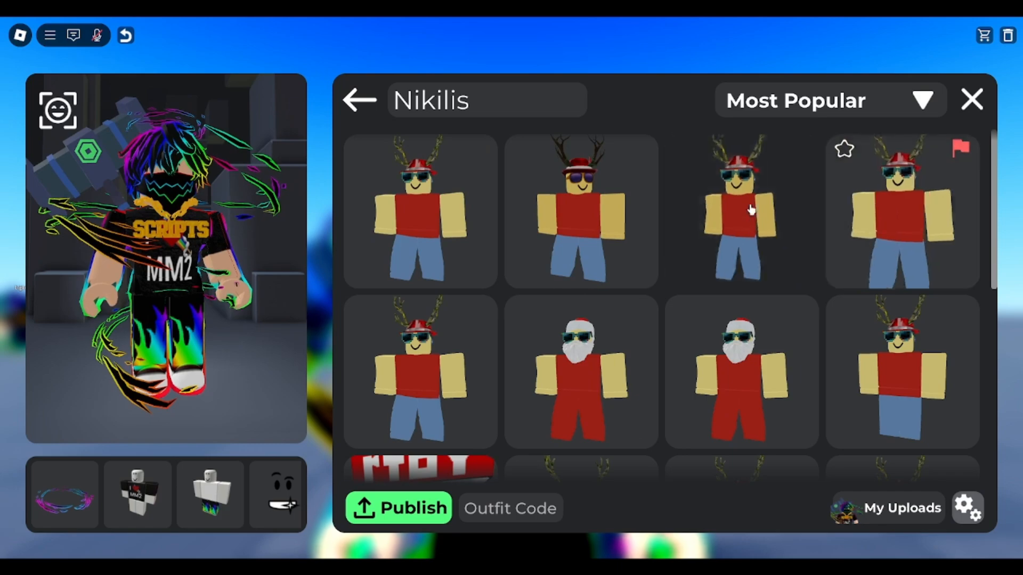
pyautogui.click(421, 196)
pyautogui.click(420, 196)
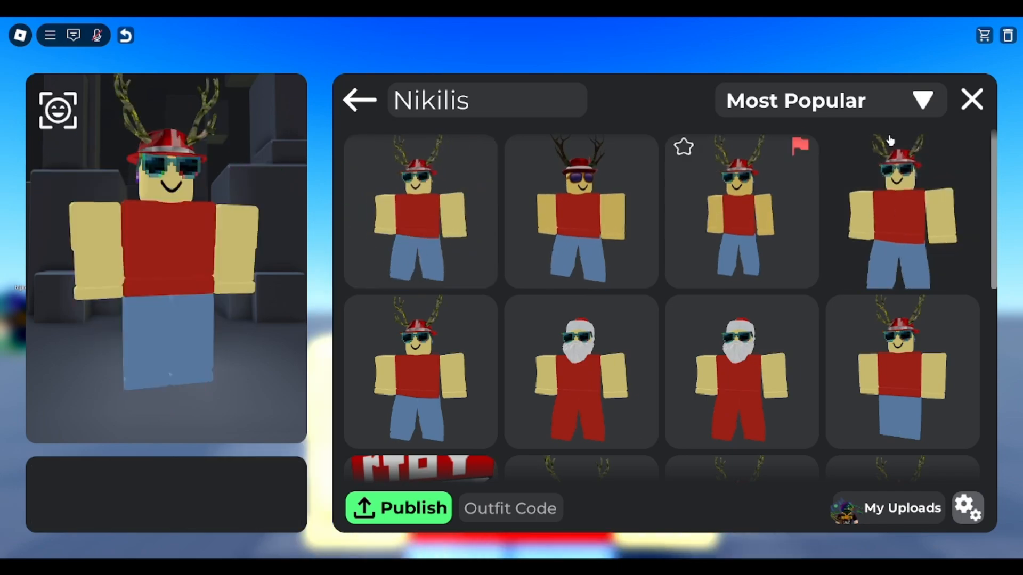
pyautogui.click(965, 105)
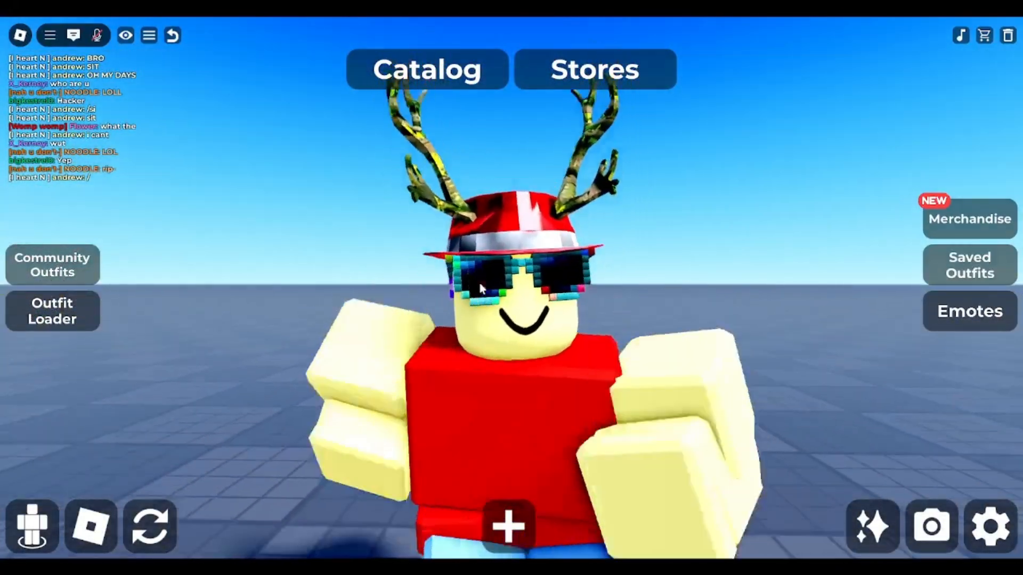
pyautogui.scroll(3, 549, 309)
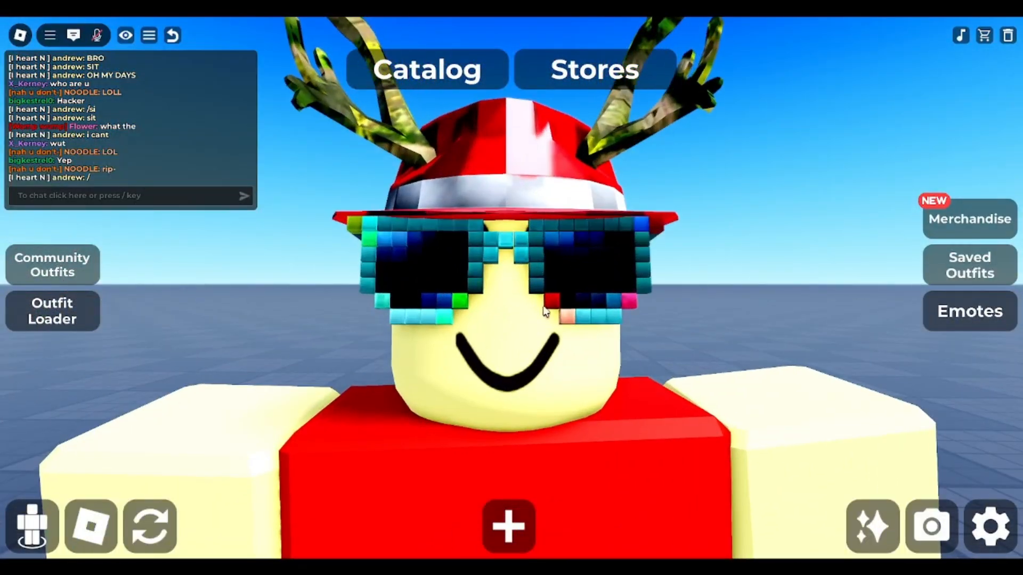
pyautogui.scroll(-2, 554, 311)
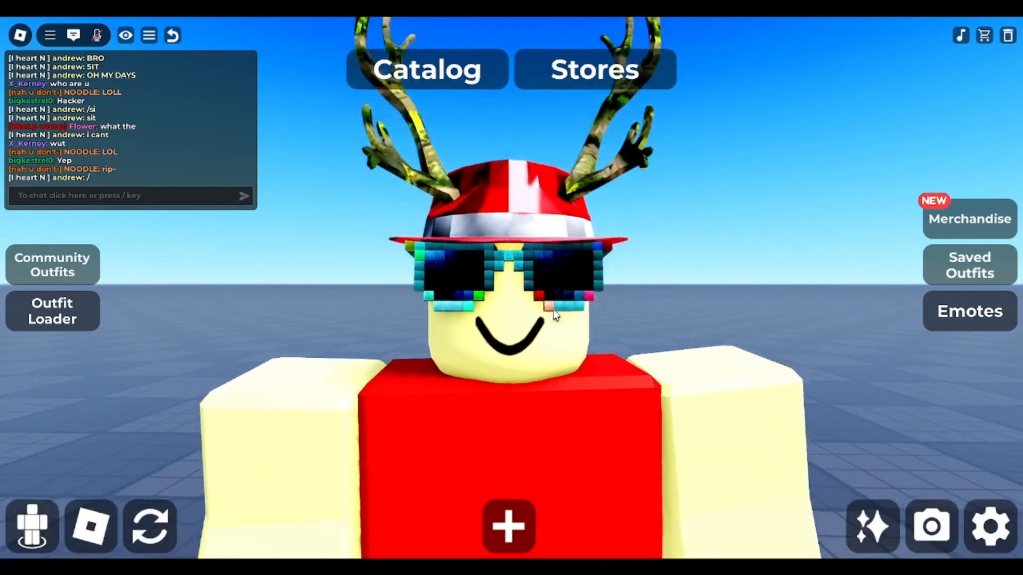
pyautogui.press('d')
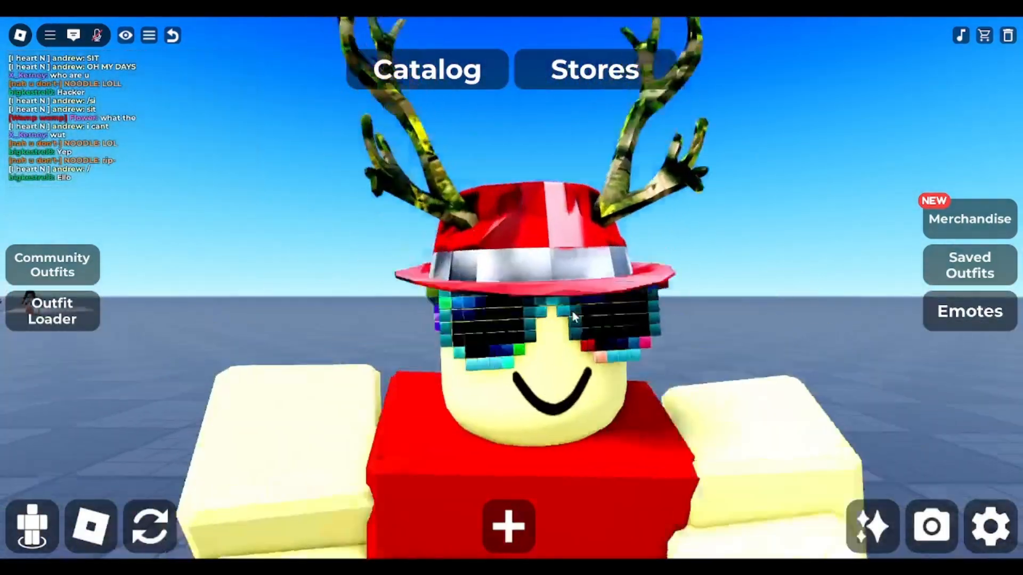
pyautogui.moveTo(573, 313); pyautogui.dragTo(572, 313)
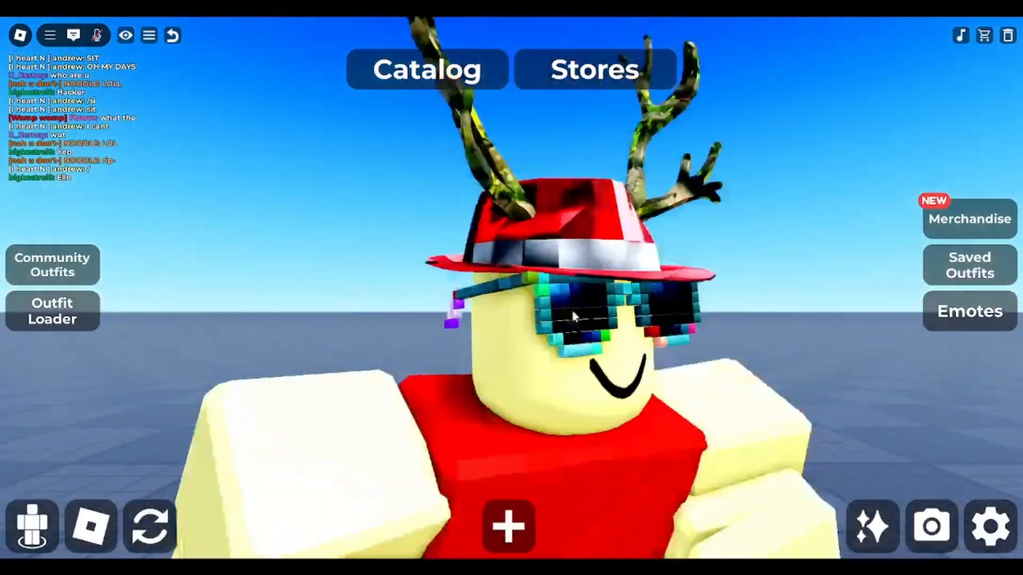
# - Open the avatar's pose editor with the chat command /pose
pyautogui.click(140, 198)
pyautogui.write('/rsit')
pyautogui.press('Return')
pyautogui.write('/')
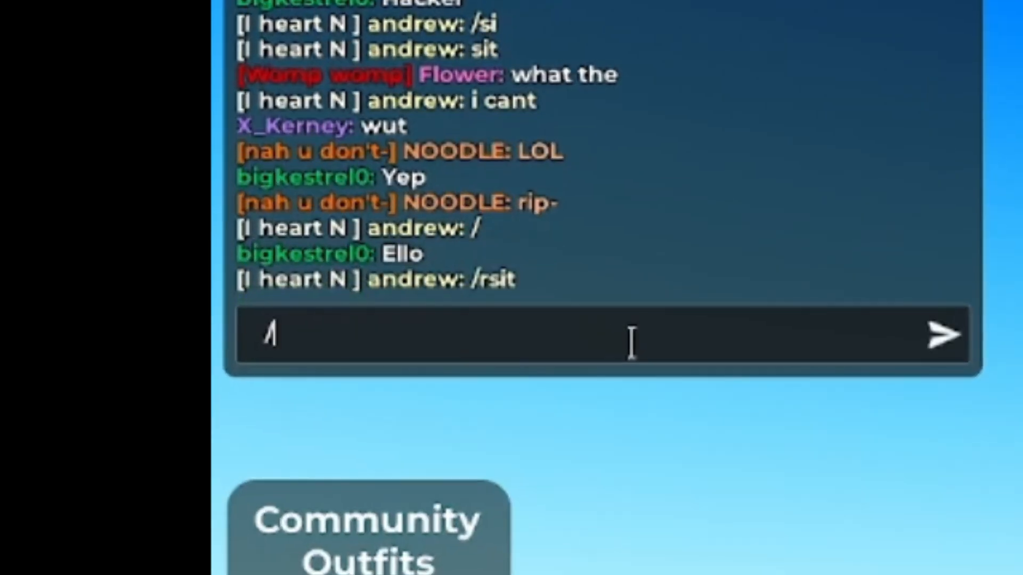
pyautogui.press('Return')
pyautogui.write('/pose')
pyautogui.press('Return')
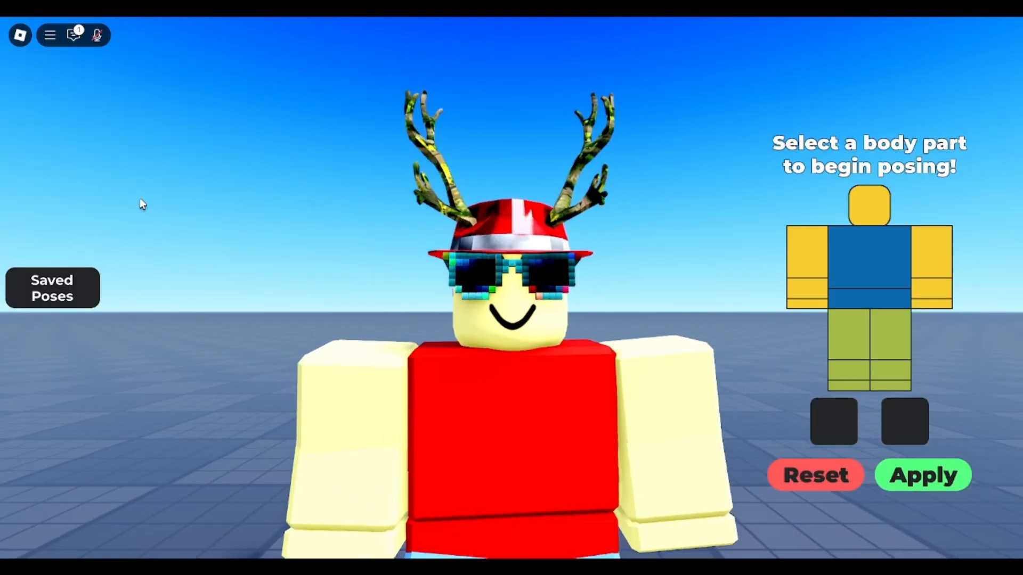
# - Rotate the avatar's head about all three axes so that it is turned and tilted slightly to one side
pyautogui.scroll(-3, 548, 297)
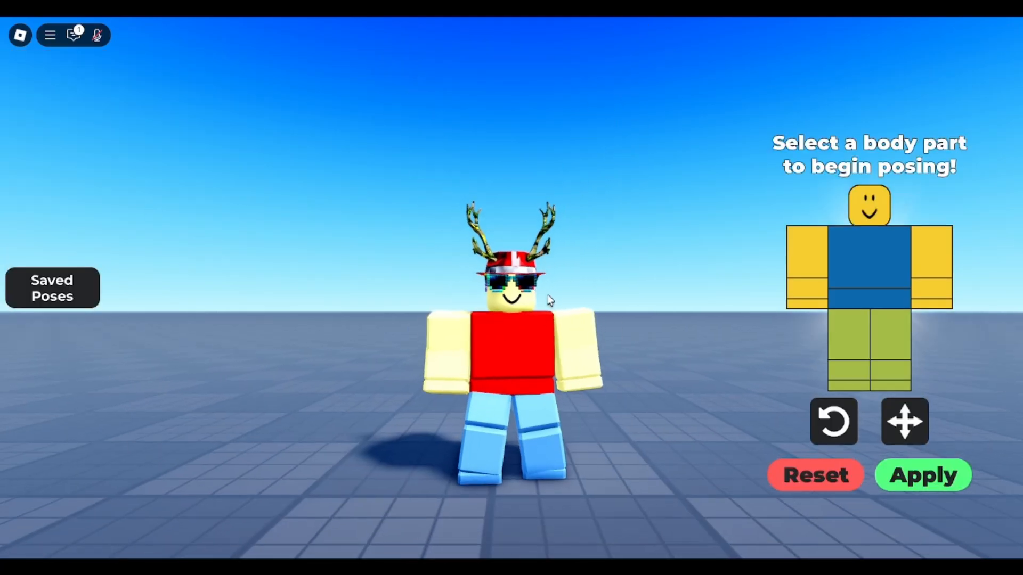
pyautogui.scroll(2, 560, 281)
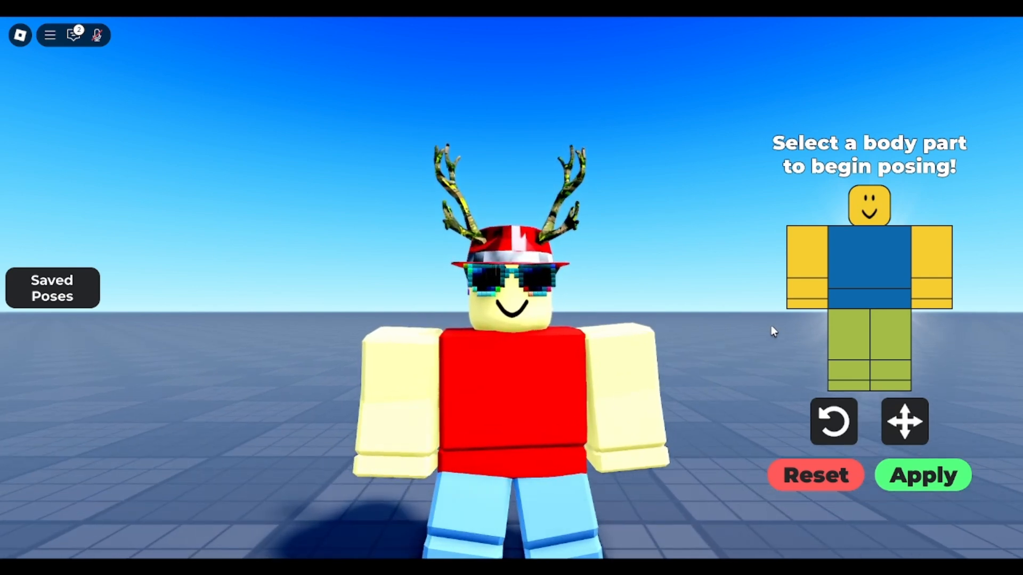
pyautogui.scroll(-2, 771, 331)
pyautogui.scroll(3, 570, 299)
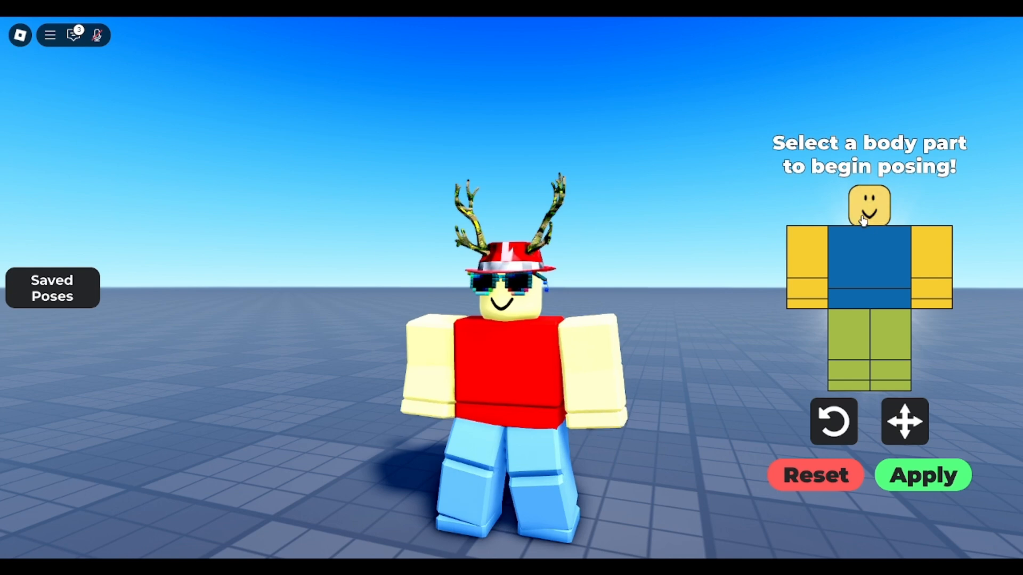
pyautogui.click(863, 221)
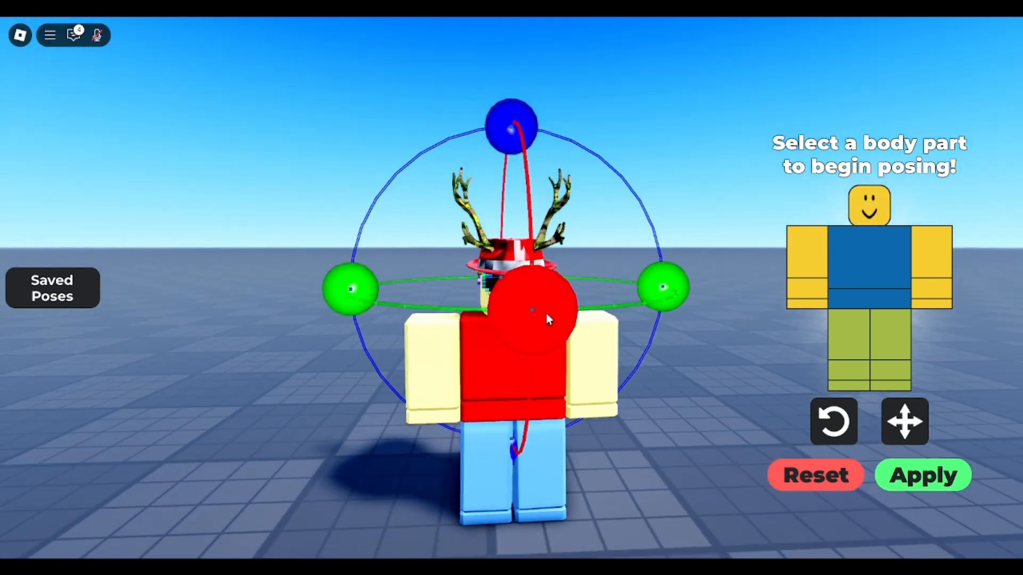
pyautogui.moveTo(546, 313); pyautogui.dragTo(533, 331)
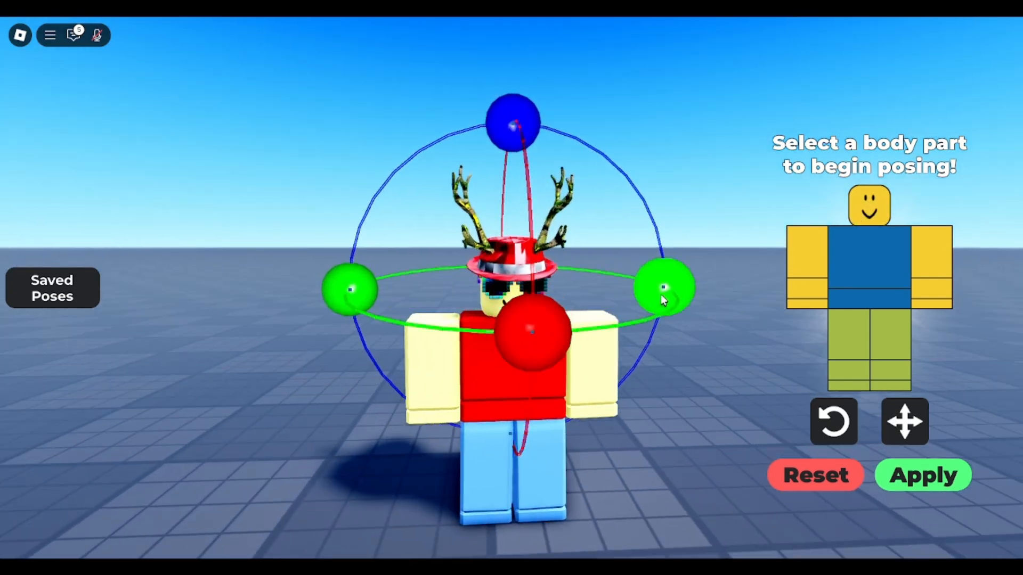
pyautogui.moveTo(663, 300)
pyautogui.mouseDown()
pyautogui.moveTo(676, 279)
pyautogui.moveTo(670, 290)
pyautogui.mouseUp()
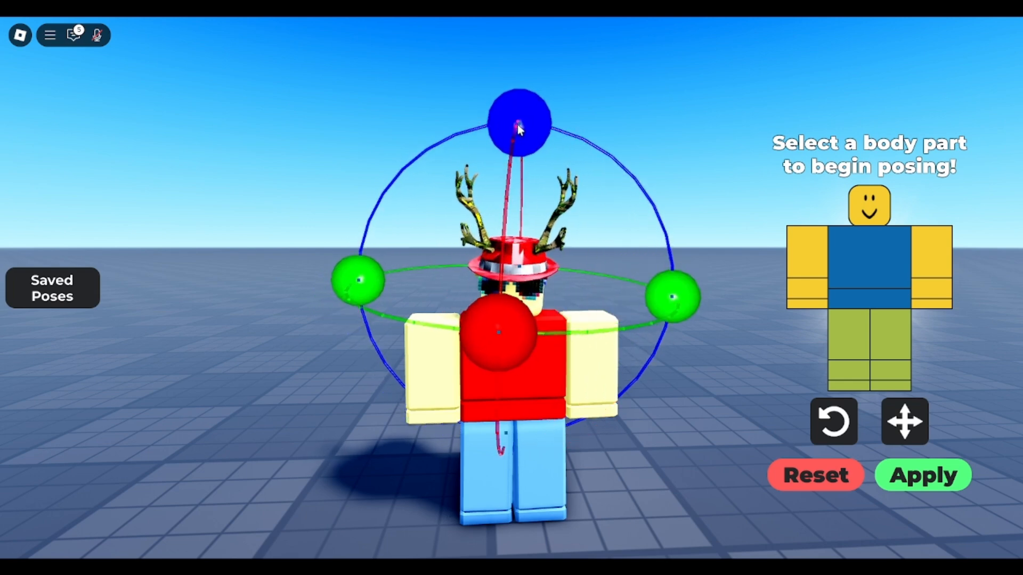
pyautogui.moveTo(519, 128)
pyautogui.mouseDown()
pyautogui.moveTo(477, 113)
pyautogui.moveTo(568, 120)
pyautogui.moveTo(490, 111)
pyautogui.moveTo(527, 122)
pyautogui.mouseUp()
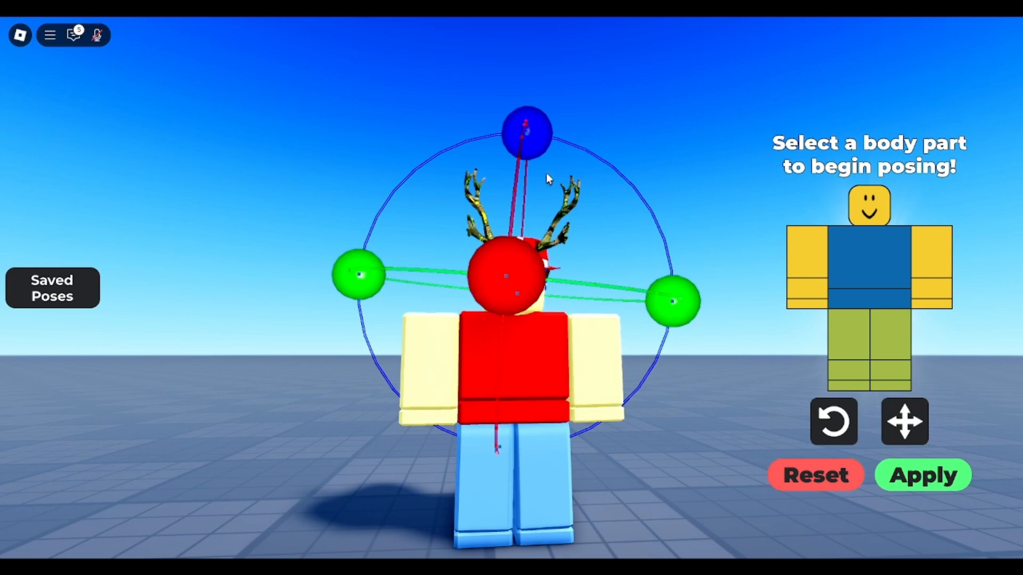
# - Rotate the avatar's right upper arm forward and up from its resting position
pyautogui.scroll(5, 691, 359)
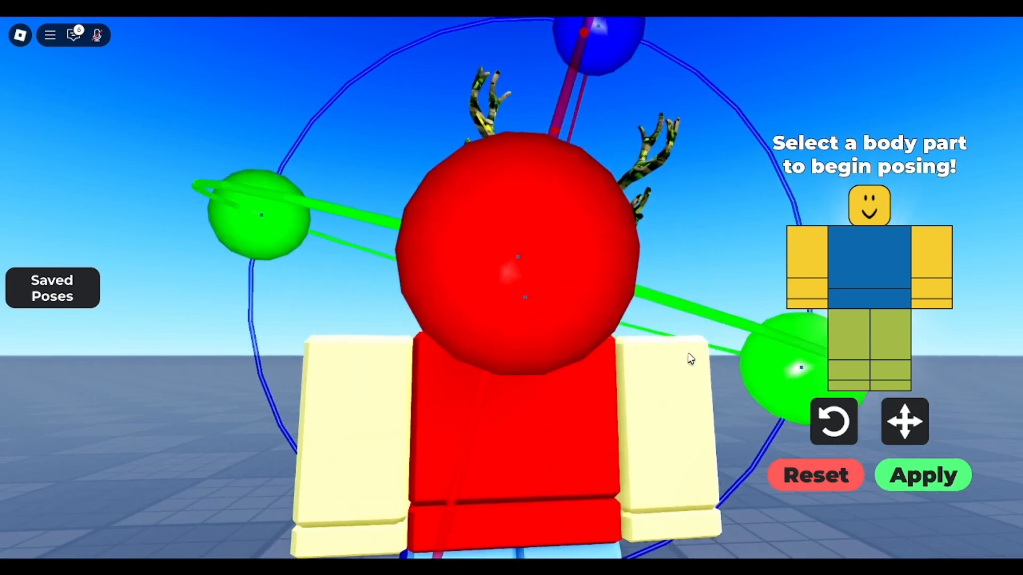
pyautogui.scroll(-5, 691, 358)
pyautogui.click(805, 267)
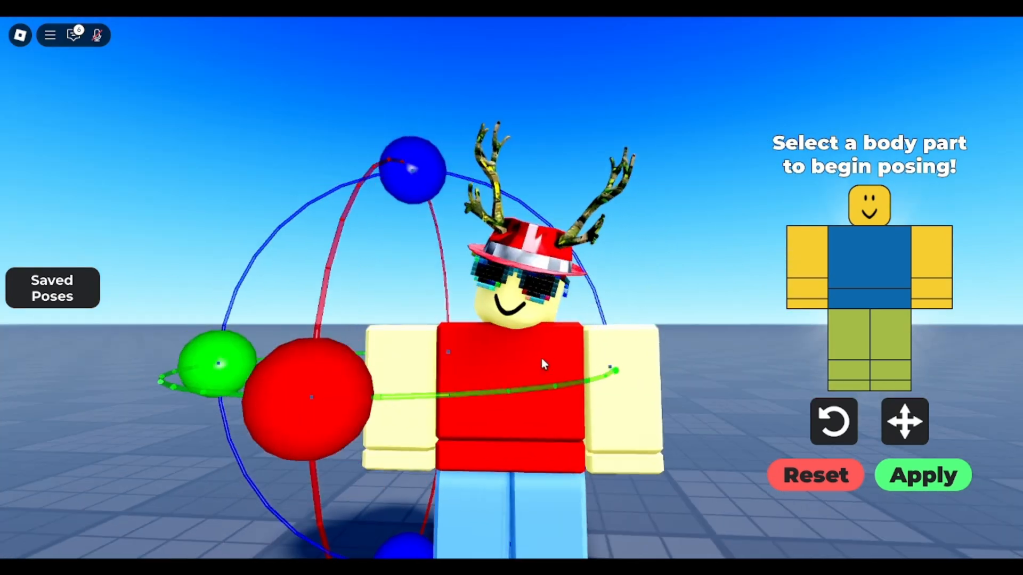
pyautogui.moveTo(359, 389); pyautogui.dragTo(343, 170)
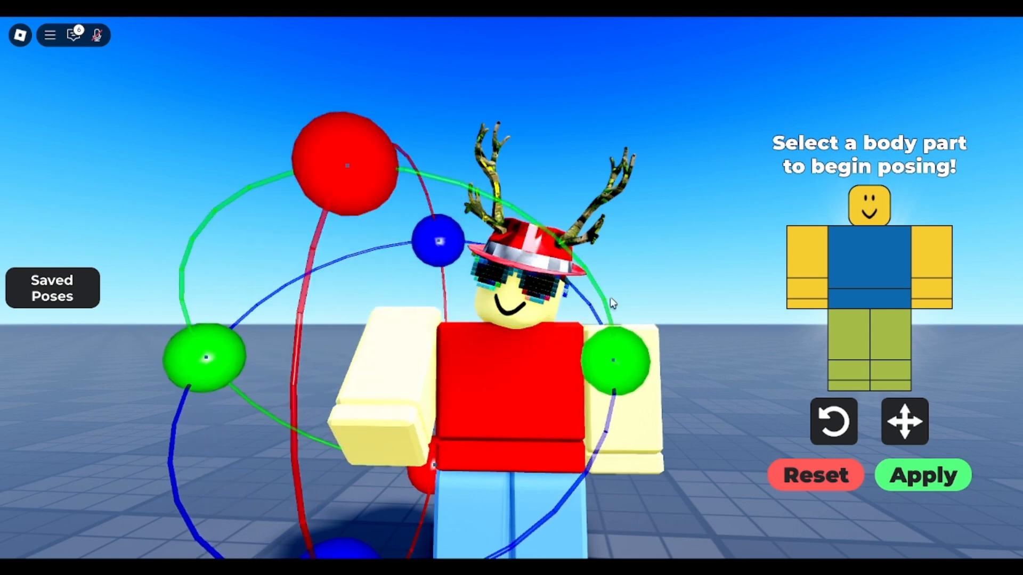
# - Rotate the avatar's right lower arm so that the forearm reaches forward towards the camera
pyautogui.click(795, 295)
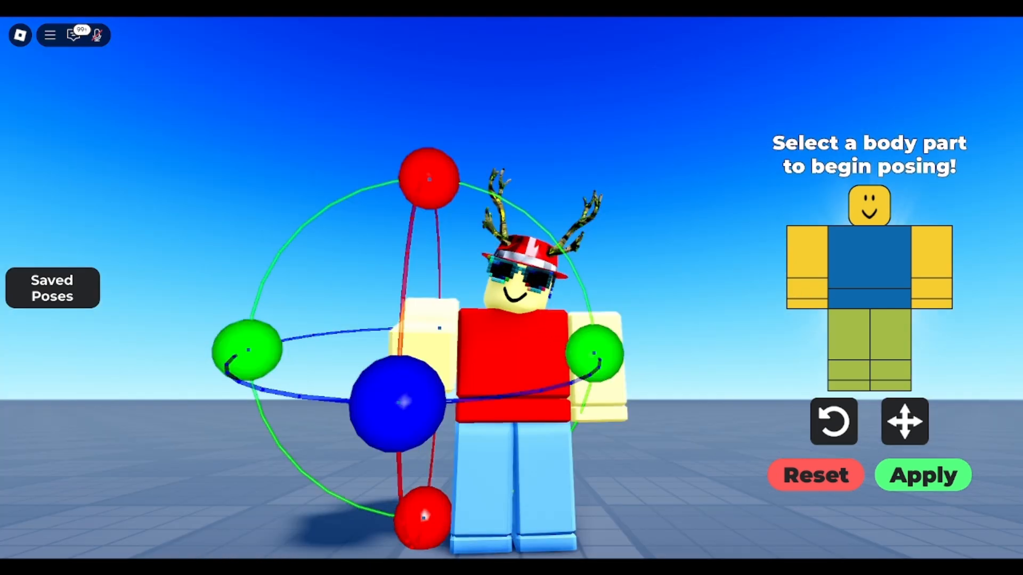
pyautogui.moveTo(370, 375); pyautogui.dragTo(379, 381)
pyautogui.moveTo(431, 488); pyautogui.dragTo(413, 501)
pyautogui.scroll(3, 553, 366)
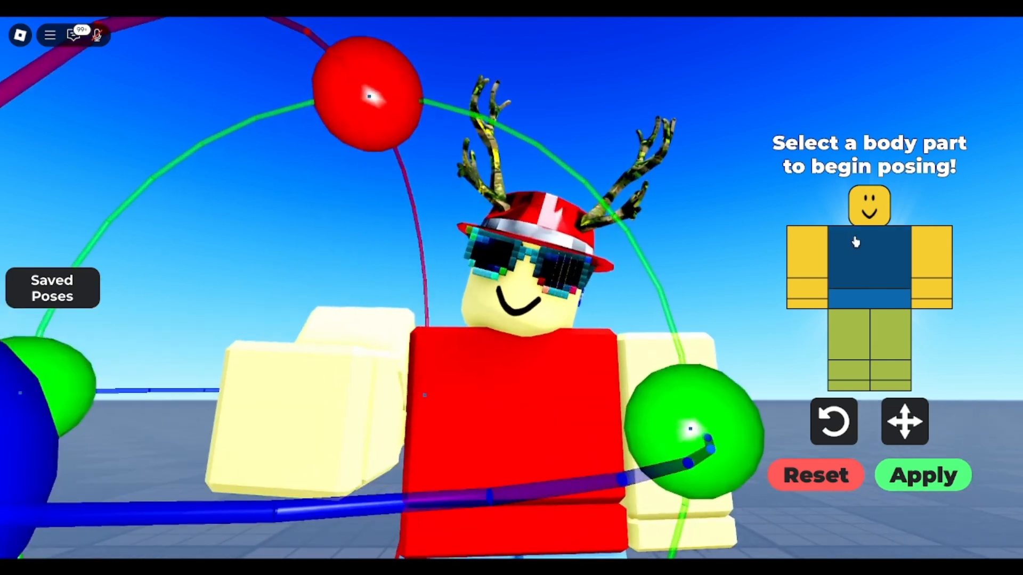
# - Apply the finished pose to the avatar and hide the game interface for a clean view of the character
pyautogui.click(867, 209)
pyautogui.scroll(-5, 777, 215)
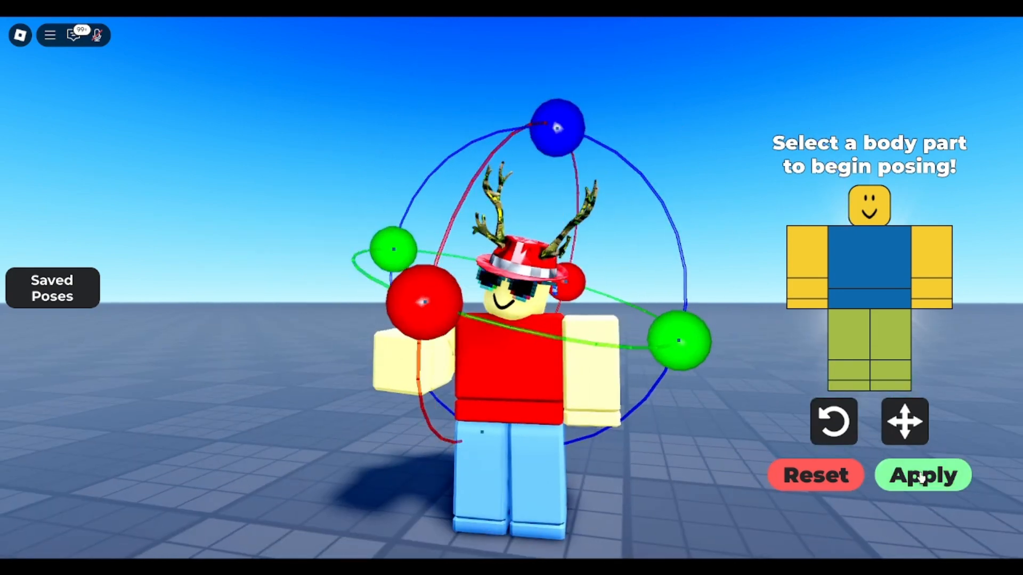
pyautogui.click(922, 474)
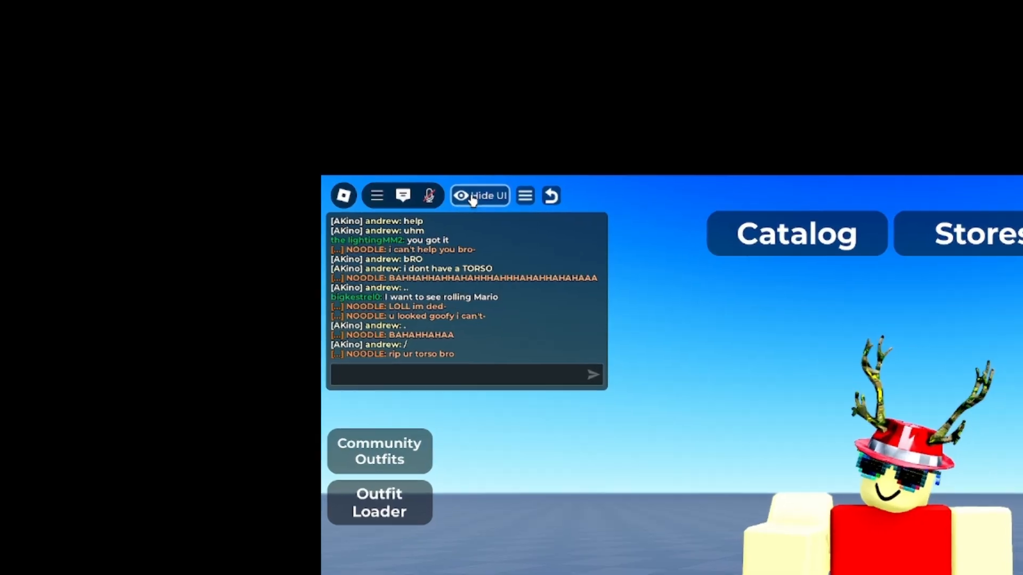
pyautogui.click(125, 36)
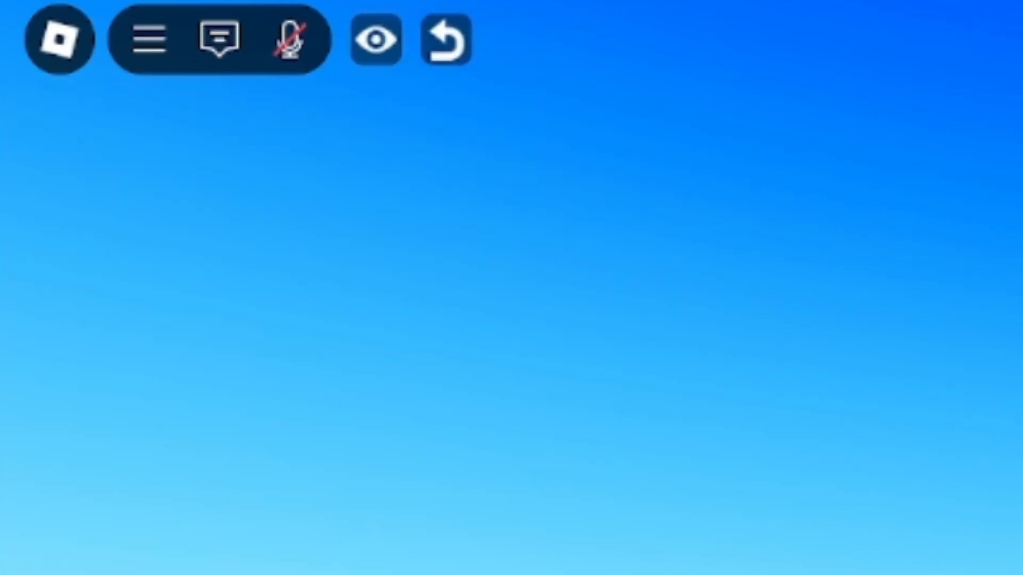
pyautogui.scroll(-3, 575, 359)
pyautogui.scroll(3, 575, 359)
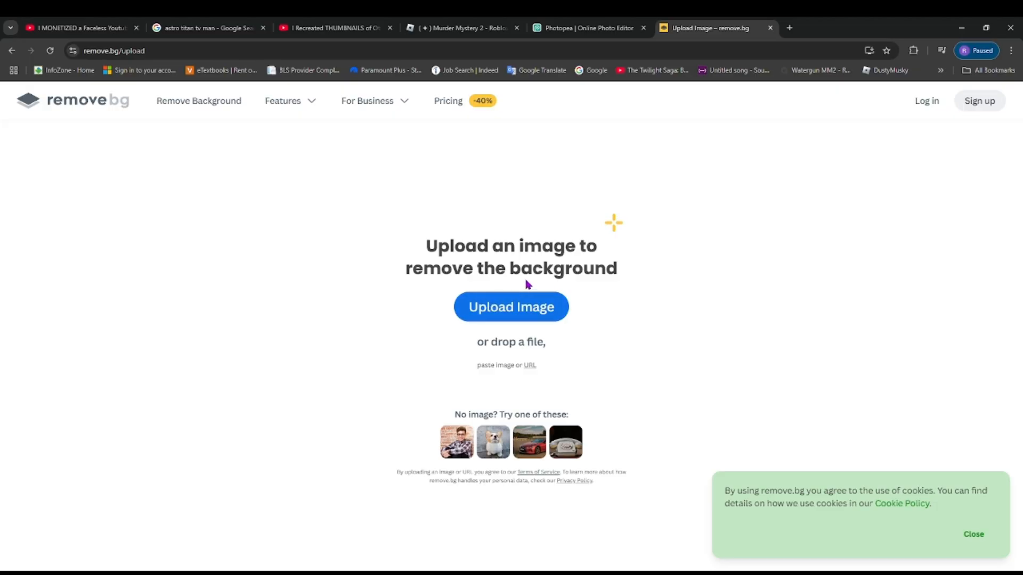
# - Remove the avatar screenshot's background in remove.bg and paste the cutout into the Photopea project, slightly left of the canvas centre
pyautogui.hotkey('ctrl', 'v')
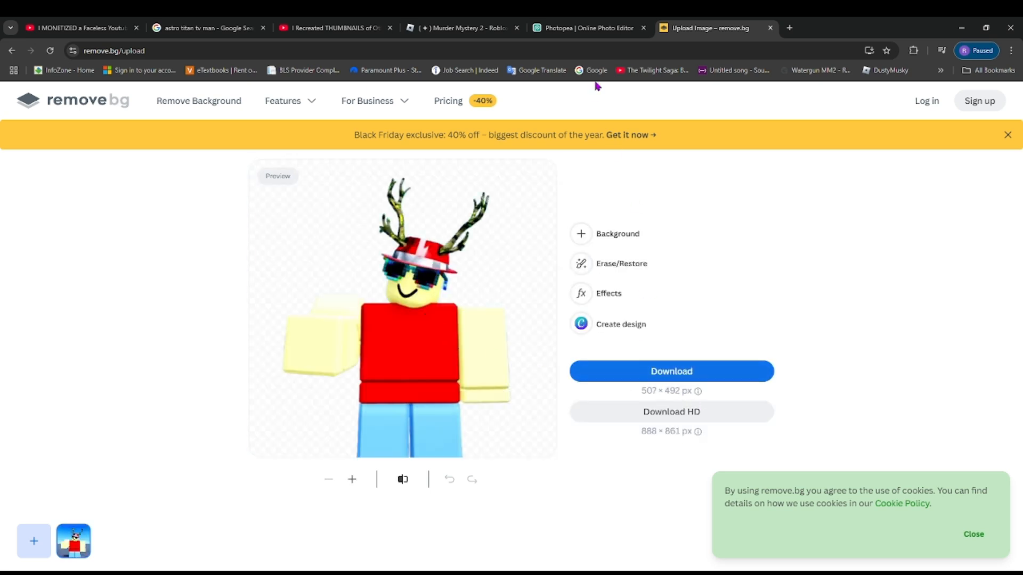
pyautogui.click(586, 28)
pyautogui.click(373, 170)
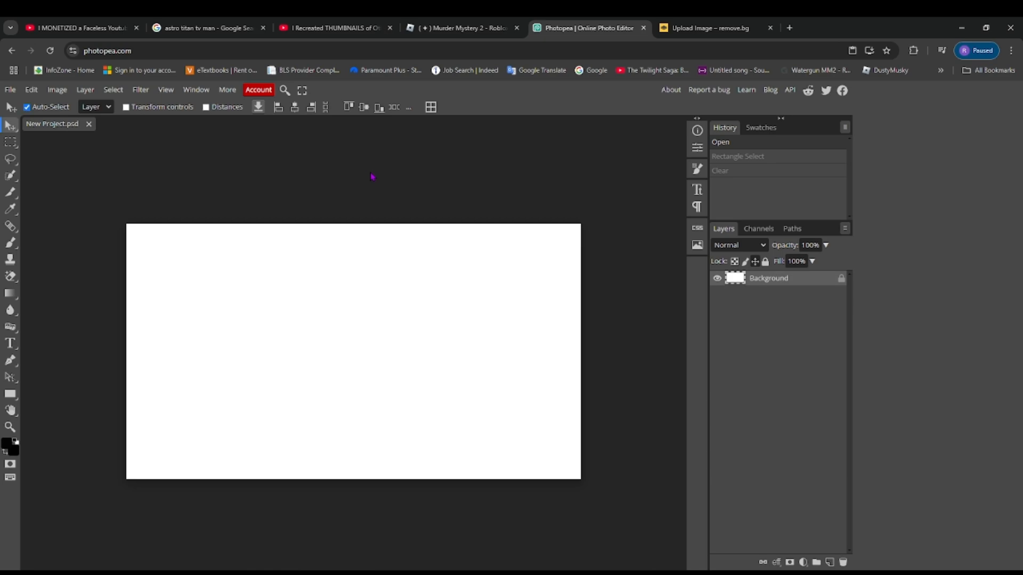
pyautogui.hotkey('ctrl', 'v')
pyautogui.moveTo(365, 350); pyautogui.dragTo(292, 335)
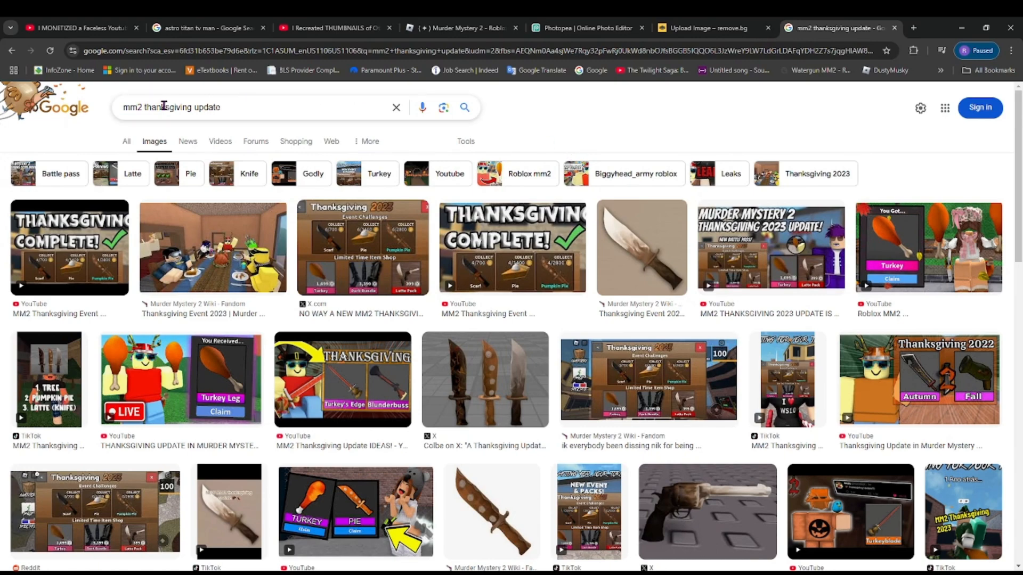
# - Search Google Images for "mm2 thanksgiving map" and open the map voting room picture with the Hospital, Mineshaft and Hotel posters
pyautogui.click(234, 106)
pyautogui.write('map')
pyautogui.press('Return')
pyautogui.scroll(-2, 237, 138)
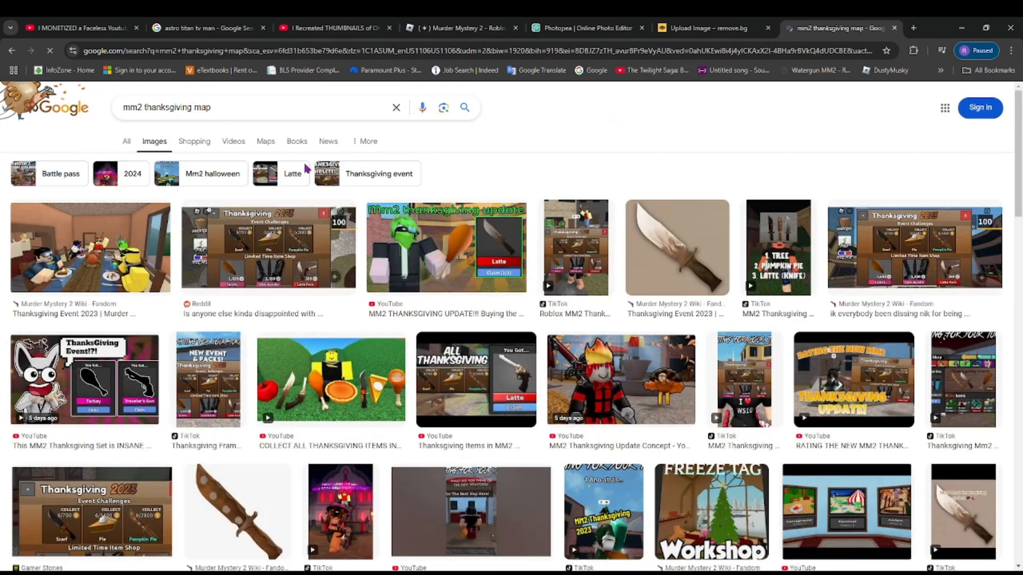
pyautogui.scroll(-5, 306, 168)
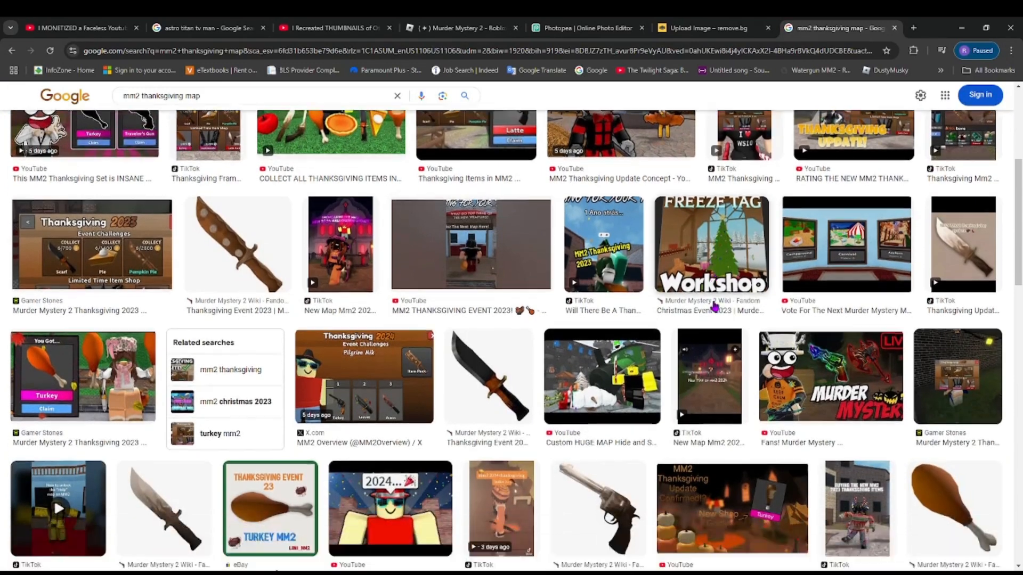
pyautogui.scroll(-1, 715, 307)
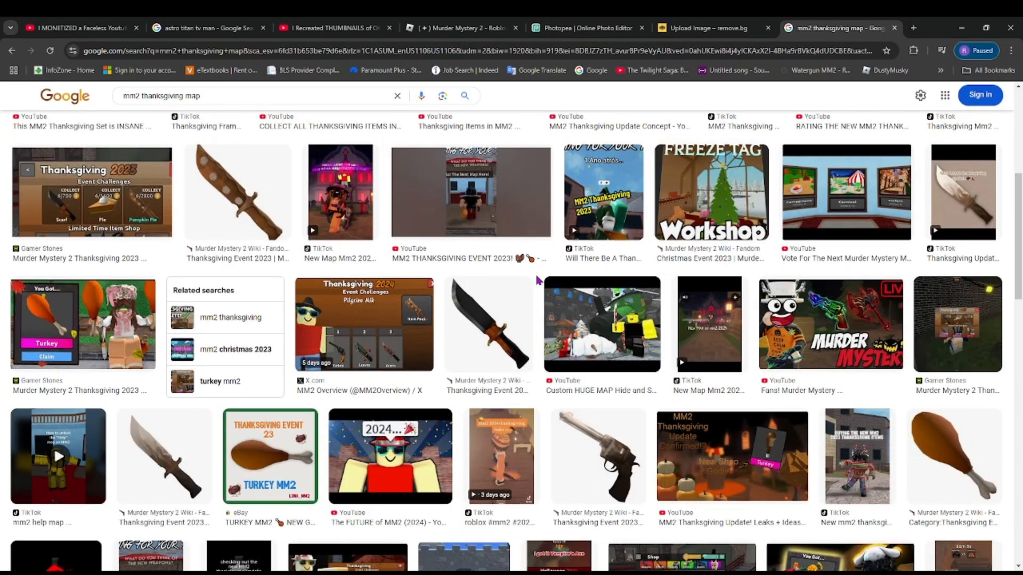
pyautogui.click(831, 187)
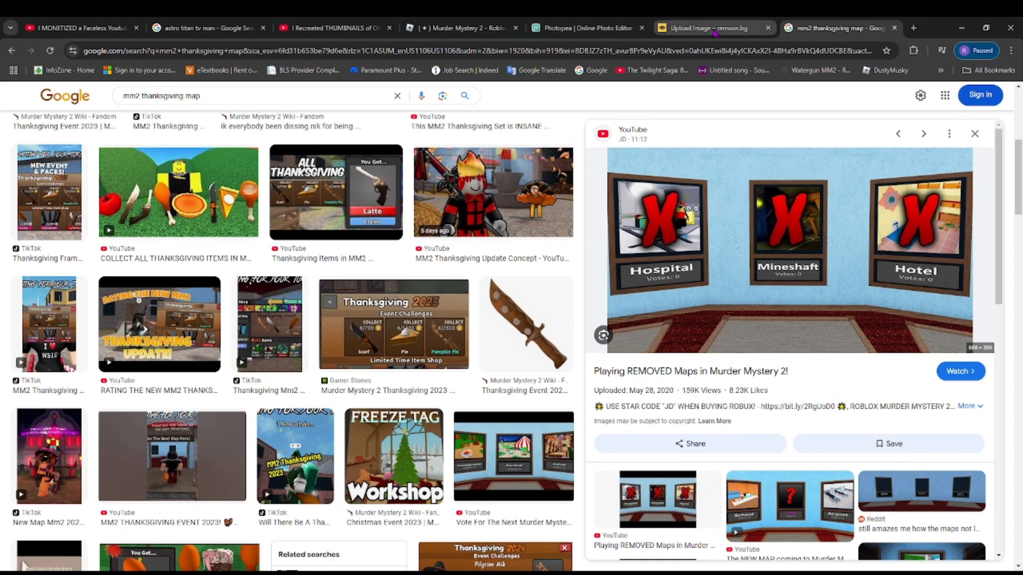
# - Paste the voting room picture into the Photopea project and scale it to 186.59% so that it fills the whole canvas
pyautogui.click(618, 27)
pyautogui.hotkey('ctrl', 'v')
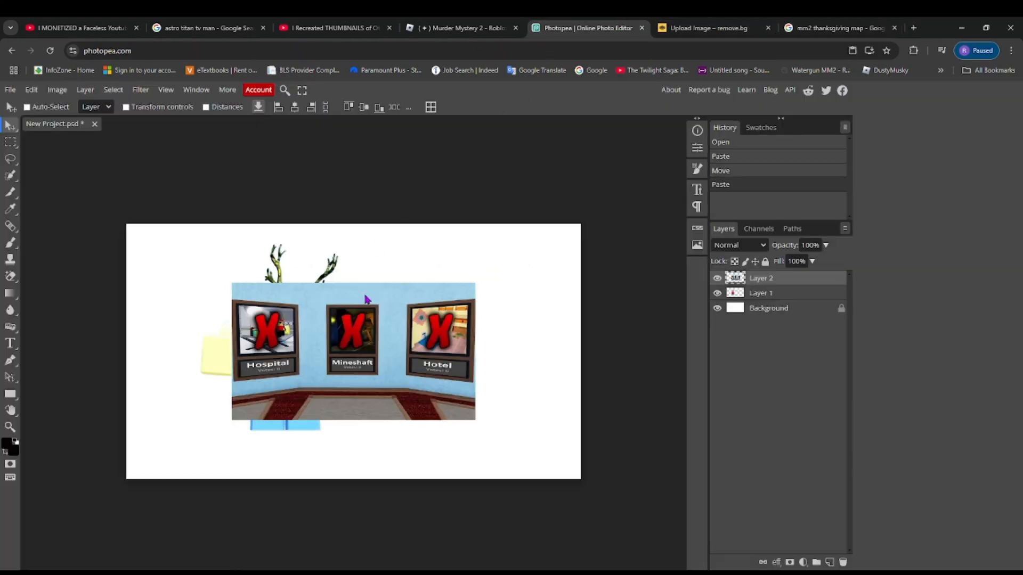
pyautogui.moveTo(366, 299); pyautogui.dragTo(260, 238)
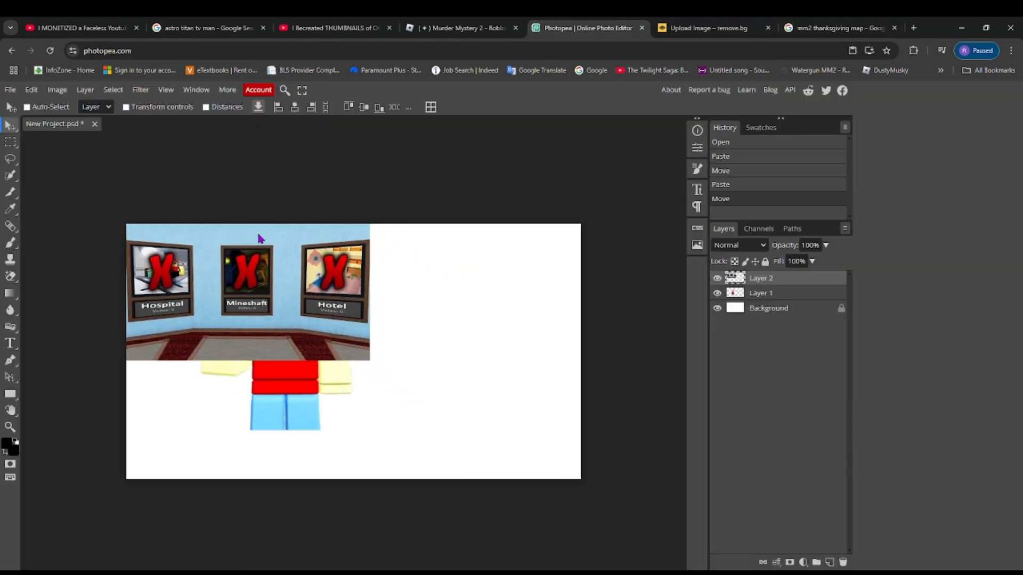
pyautogui.hotkey('ctrl', 't')
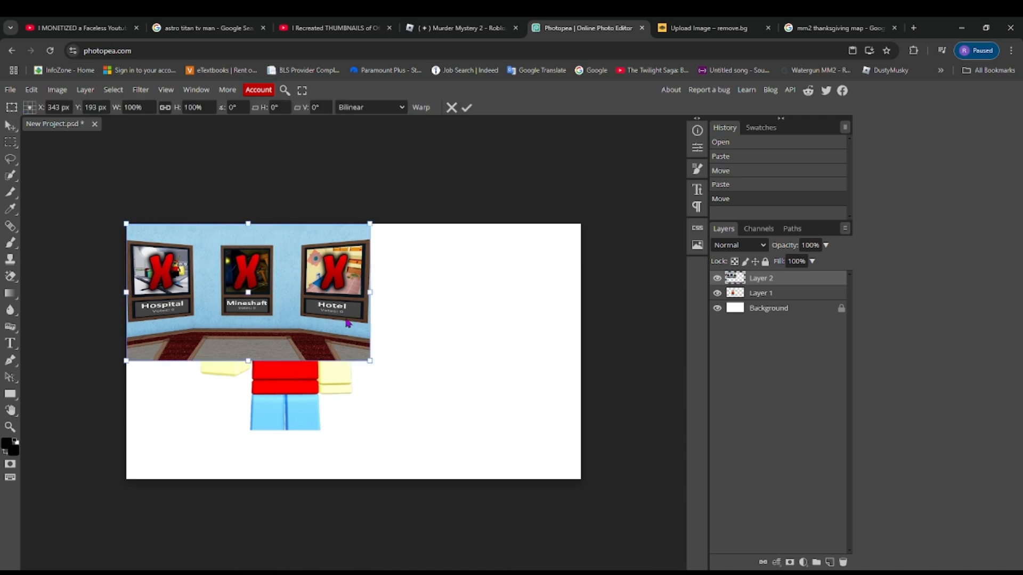
pyautogui.moveTo(370, 361); pyautogui.dragTo(585, 465)
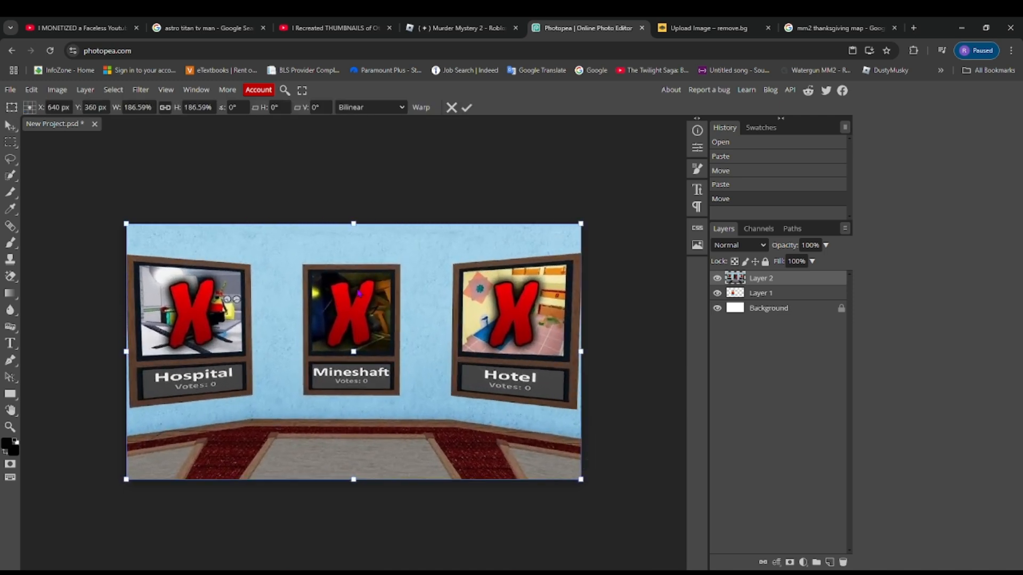
pyautogui.click(31, 90)
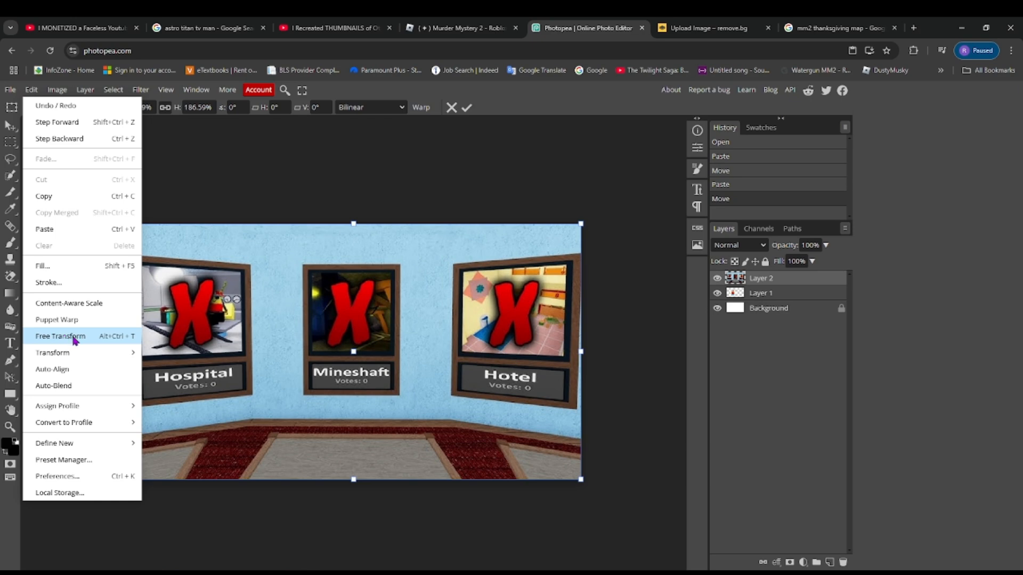
pyautogui.click(237, 326)
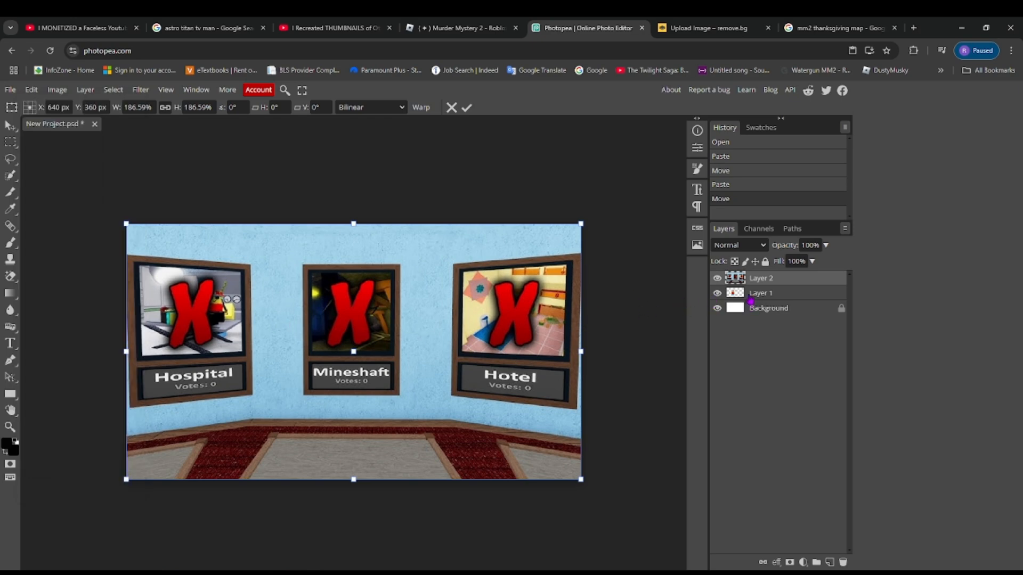
# - Bring the avatar layer above the voting room picture and enlarge the avatar to about 149%, centred in the canvas
pyautogui.click(739, 294)
pyautogui.moveTo(739, 294); pyautogui.dragTo(739, 277)
pyautogui.moveTo(452, 204); pyautogui.dragTo(452, 204)
pyautogui.moveTo(302, 348); pyautogui.dragTo(385, 388)
pyautogui.moveTo(356, 397); pyautogui.dragTo(355, 436)
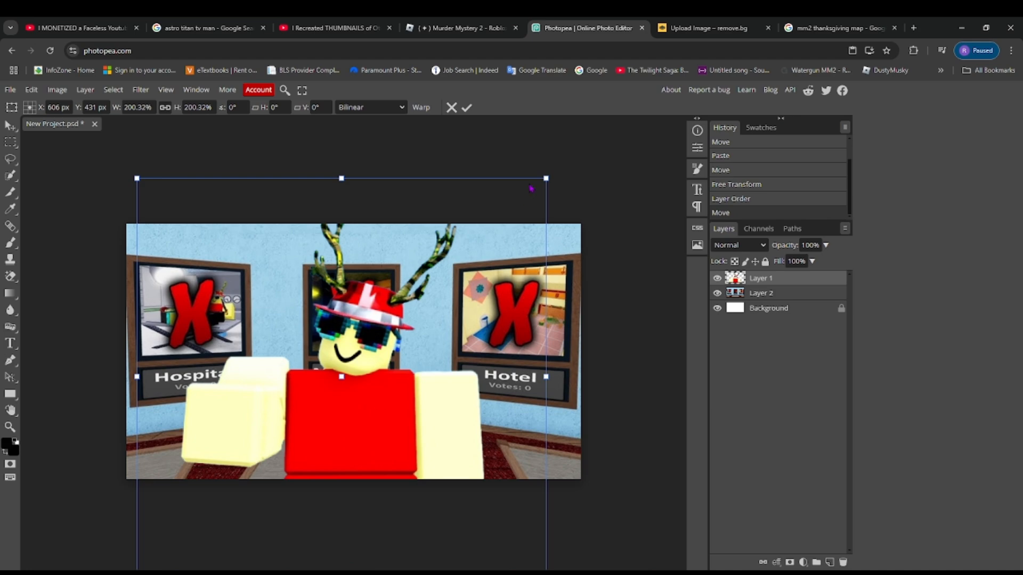
pyautogui.moveTo(547, 177); pyautogui.dragTo(491, 245)
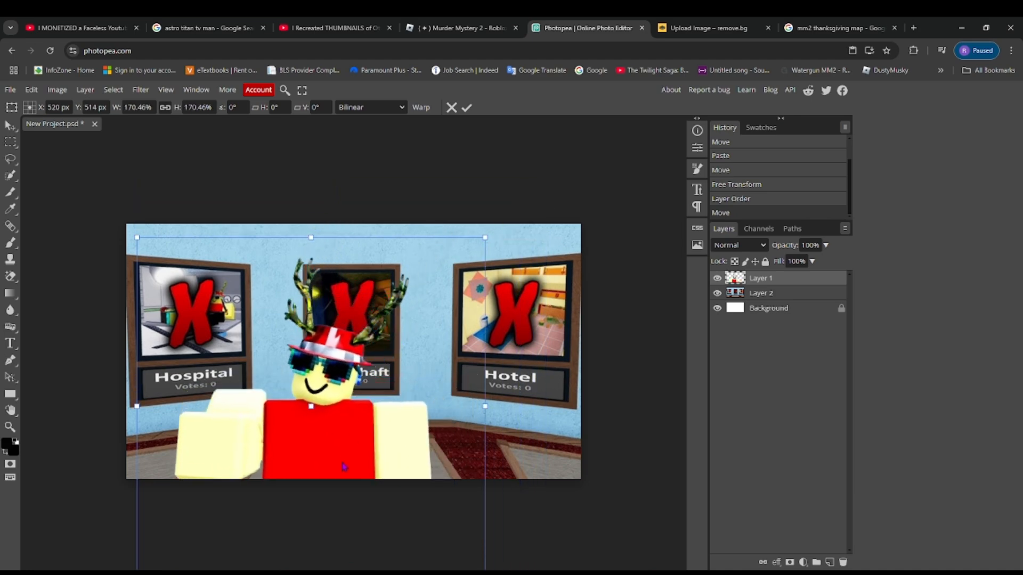
pyautogui.moveTo(344, 466); pyautogui.dragTo(379, 420)
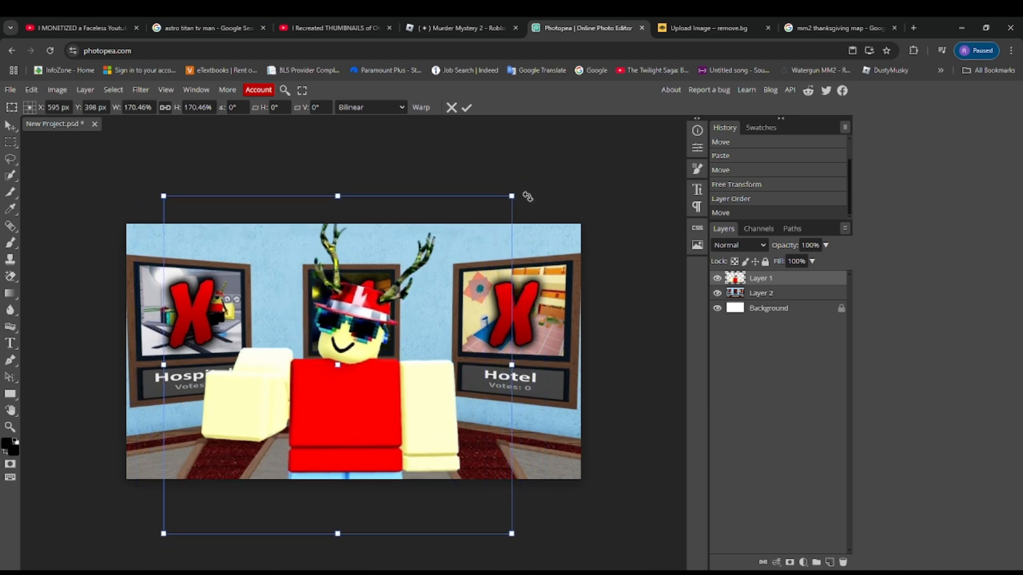
pyautogui.moveTo(473, 244); pyautogui.dragTo(467, 239)
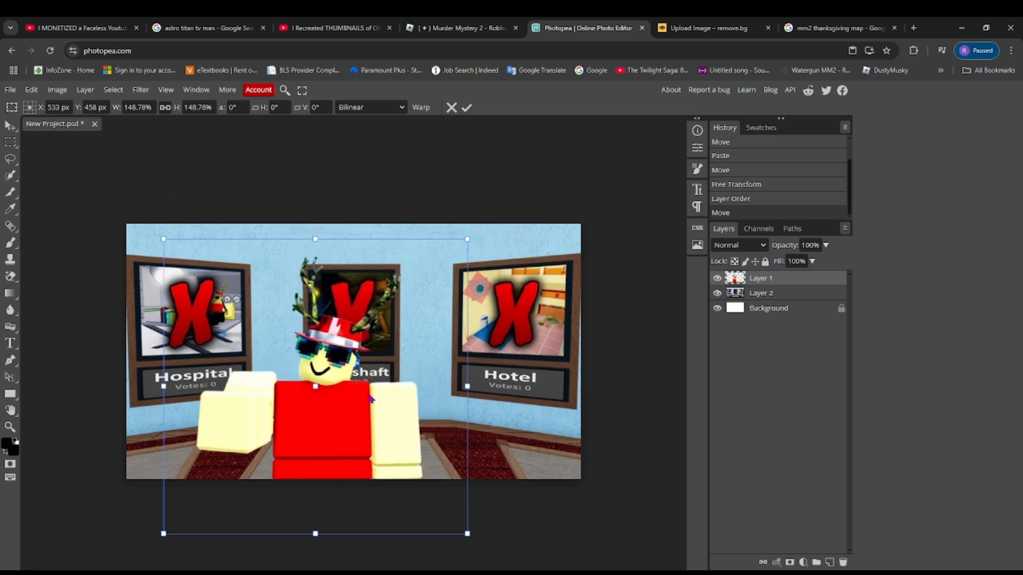
pyautogui.moveTo(370, 401); pyautogui.dragTo(391, 362)
pyautogui.press('Return')
# - Apply a Radial Blur in Spin mode with amount 10 to the voting room layer
pyautogui.click(761, 293)
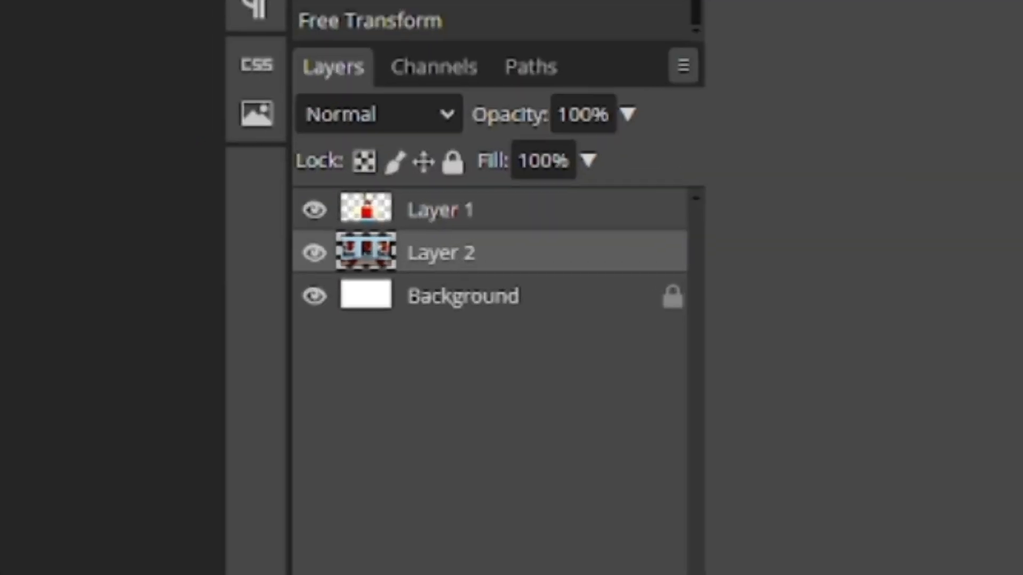
pyautogui.click(140, 90)
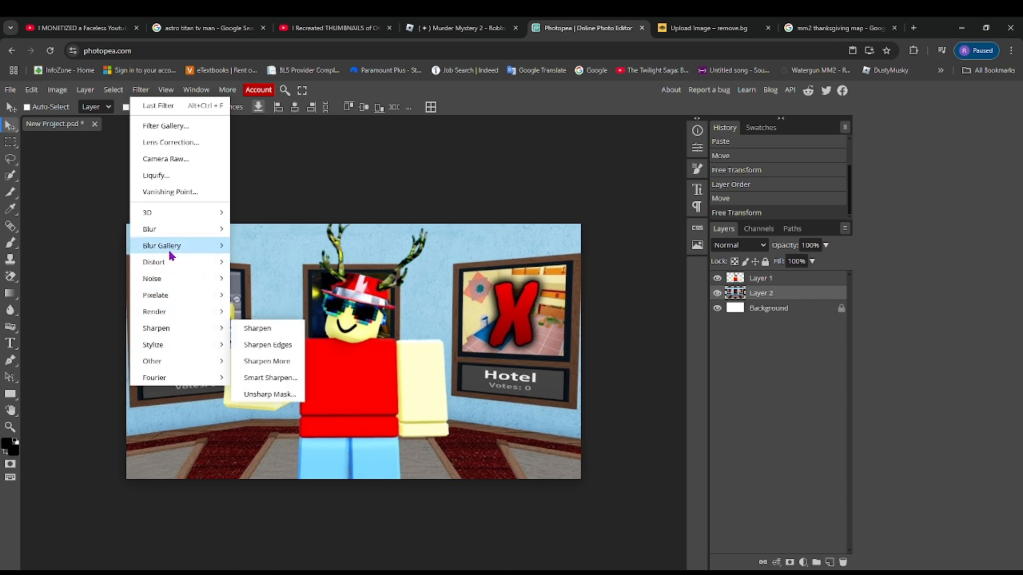
pyautogui.moveTo(174, 256)
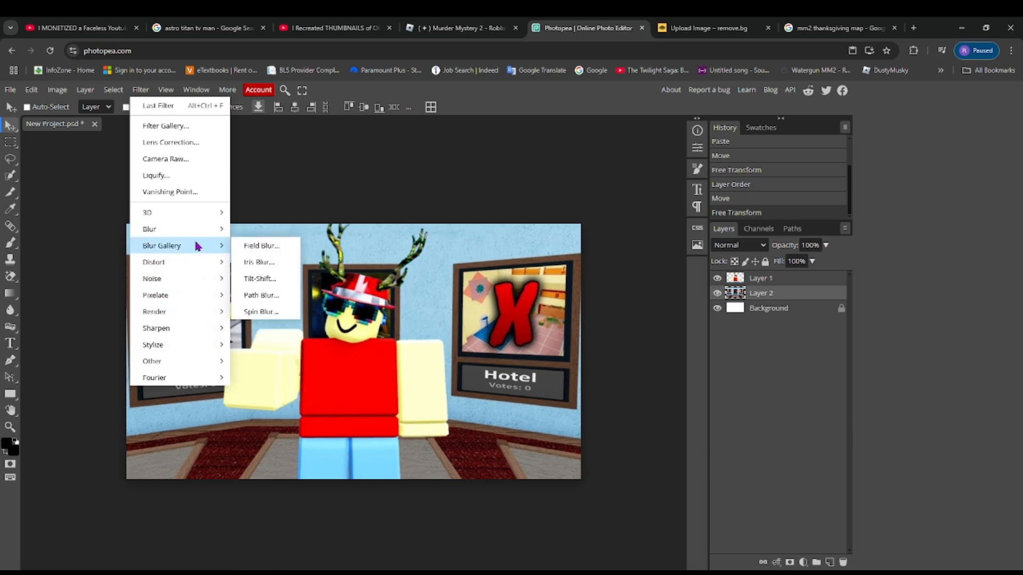
pyautogui.moveTo(195, 234)
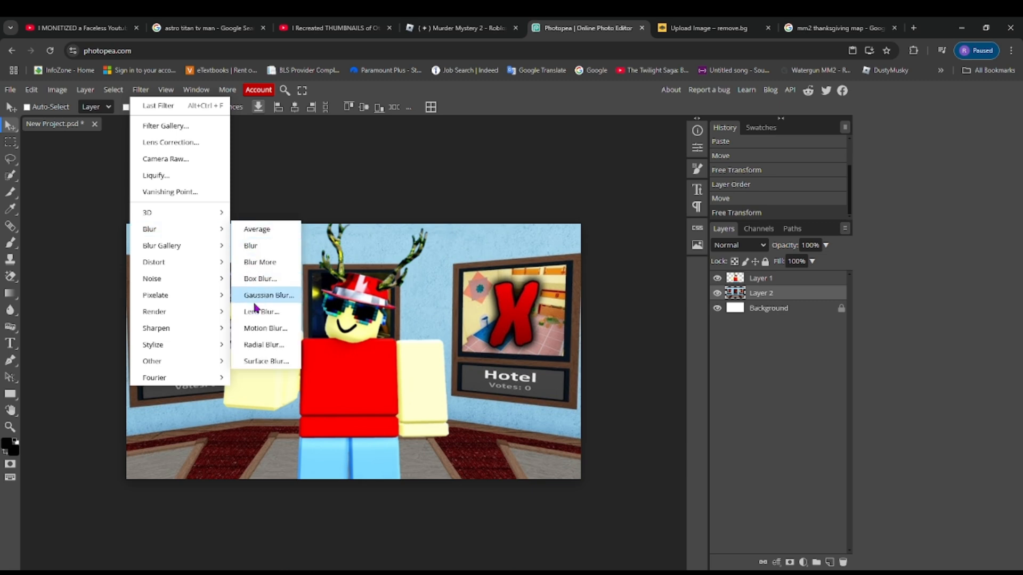
pyautogui.click(264, 346)
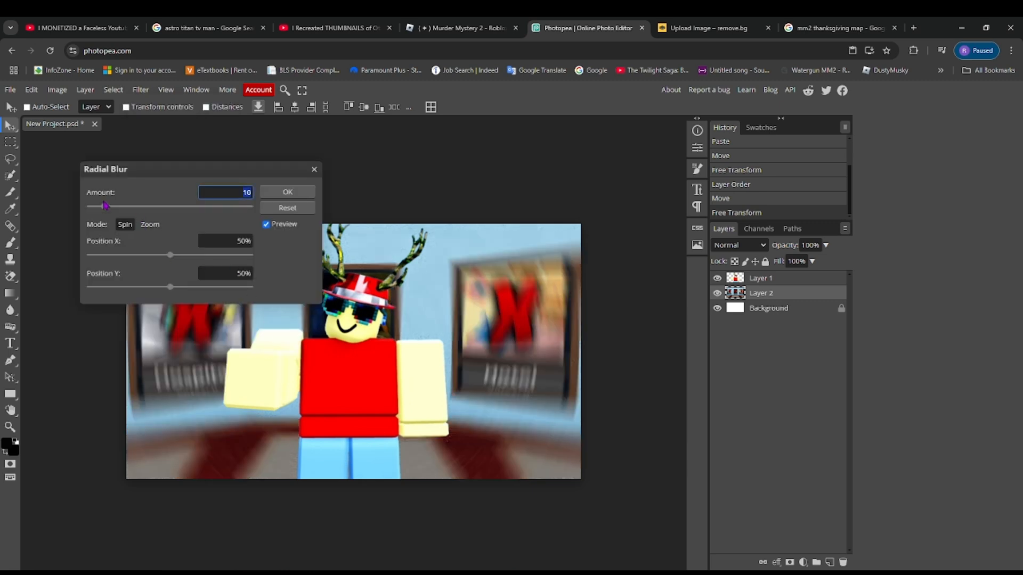
pyautogui.moveTo(184, 178); pyautogui.dragTo(651, 199)
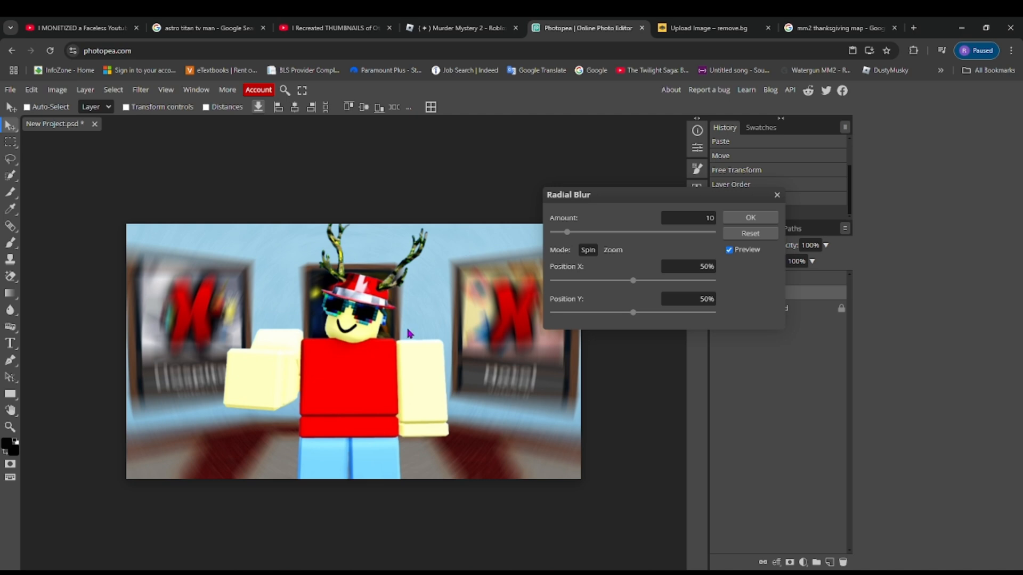
pyautogui.press('Return')
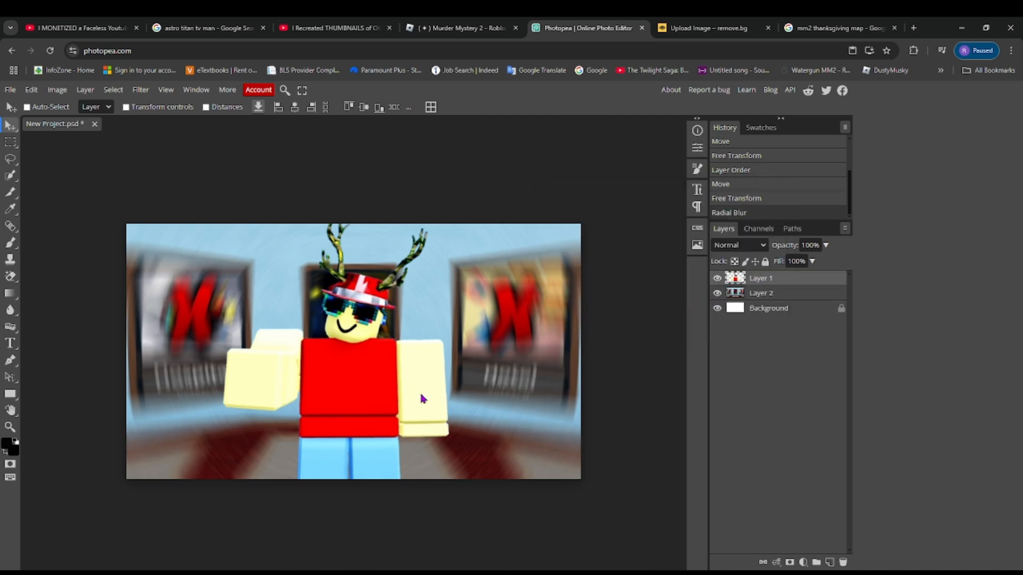
# - Shift the avatar slightly to the right and add a Bevel and Emboss effect with Contour to its layer
pyautogui.moveTo(362, 393); pyautogui.dragTo(366, 393)
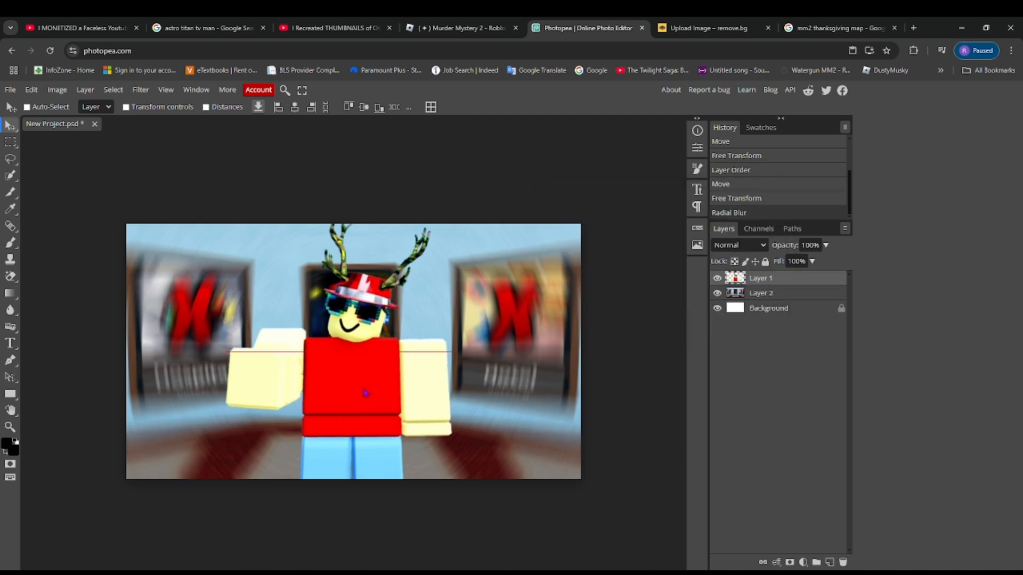
pyautogui.rightClick(775, 282)
pyautogui.click(763, 281)
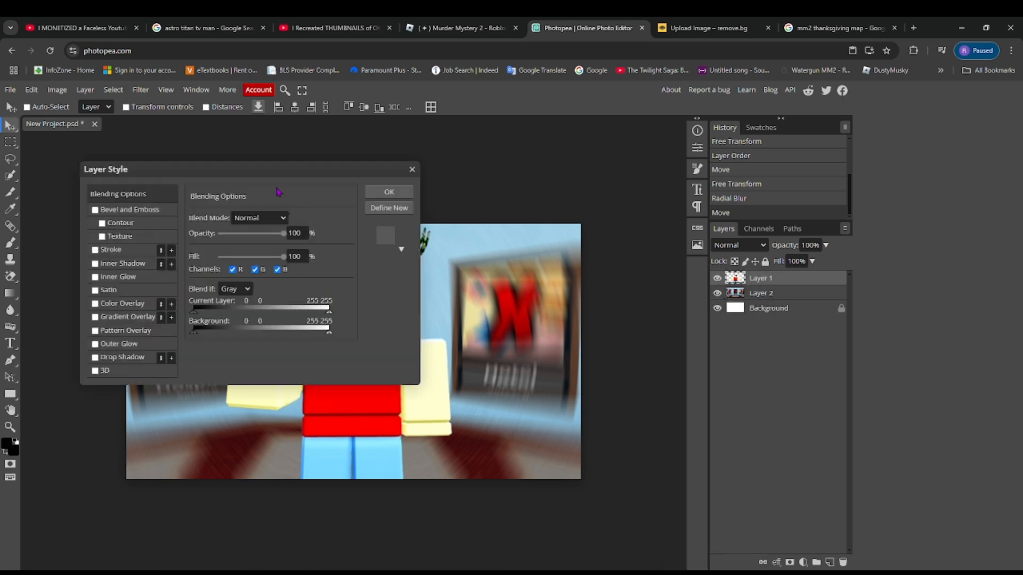
pyautogui.moveTo(274, 173); pyautogui.dragTo(786, 180)
pyautogui.click(628, 218)
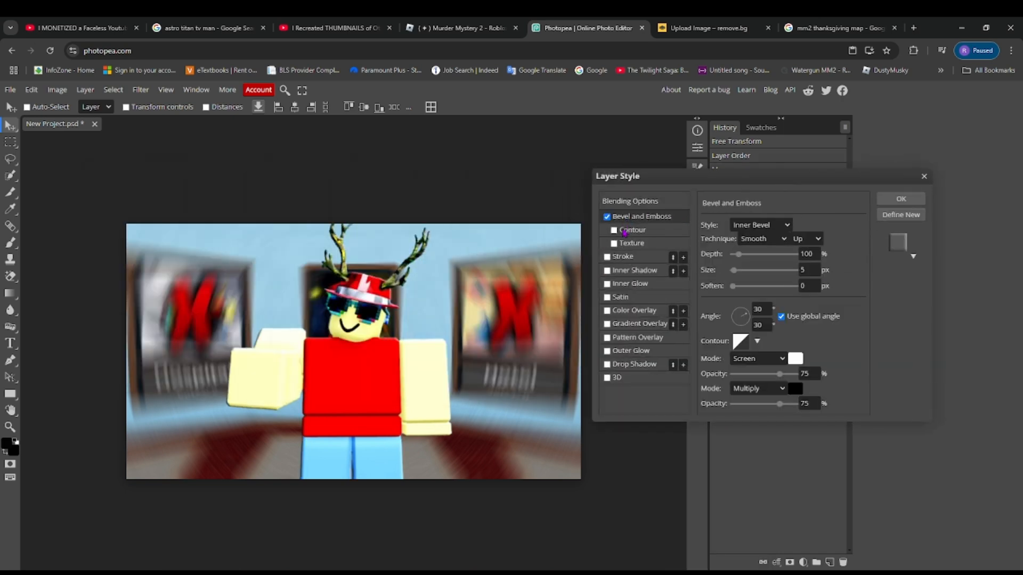
pyautogui.click(623, 231)
pyautogui.click(615, 230)
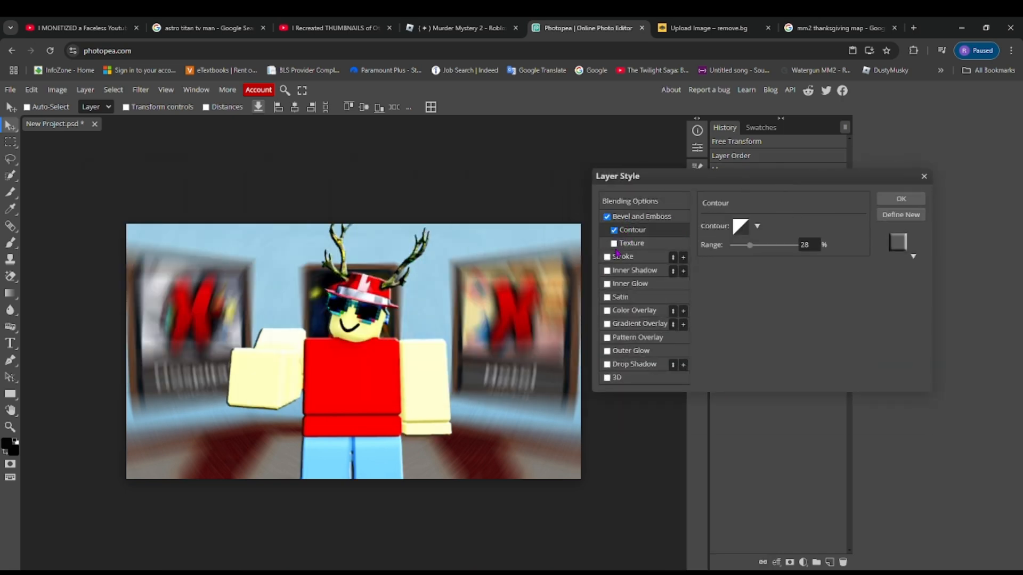
# - Add Inner Shadow, Stroke and Inner Glow effects to the avatar's layer
pyautogui.click(606, 271)
pyautogui.click(606, 257)
pyautogui.click(607, 284)
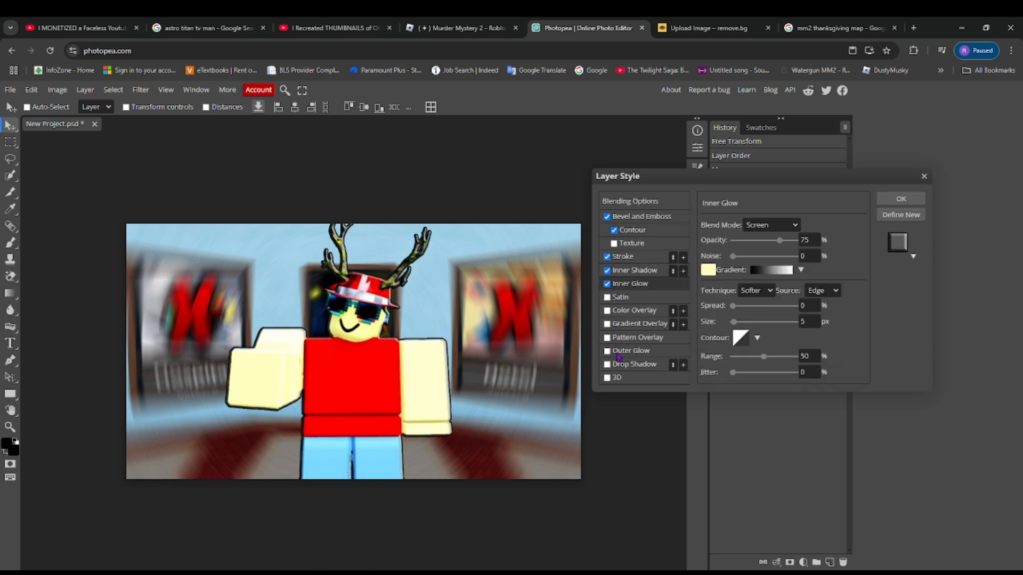
# - Add Drop Shadow and Outer Glow effects to the avatar's layer and set the glow colour to off-white f8f8f6
pyautogui.click(617, 364)
pyautogui.click(618, 351)
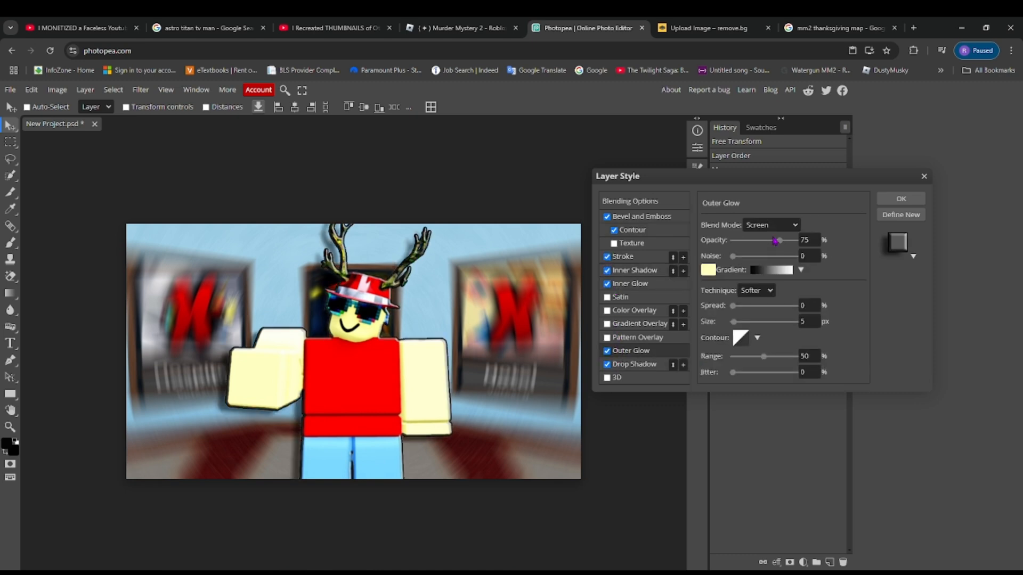
pyautogui.click(708, 270)
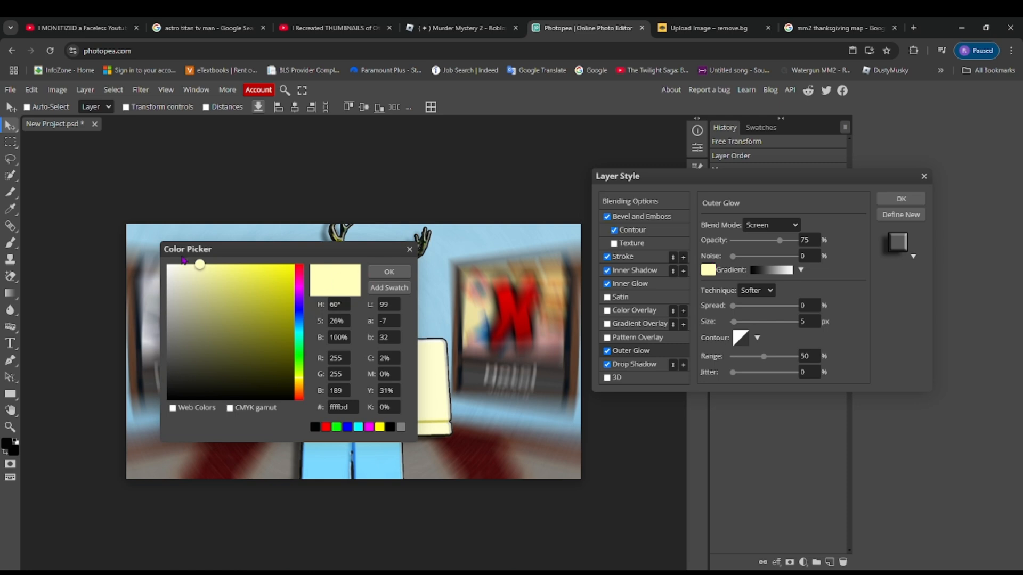
pyautogui.click(168, 268)
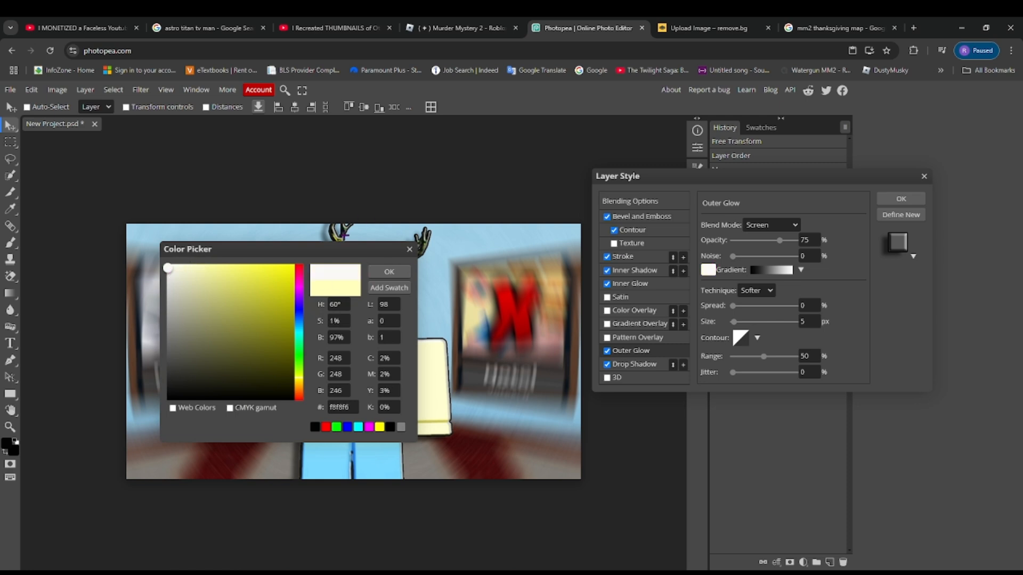
pyautogui.moveTo(361, 251); pyautogui.dragTo(889, 336)
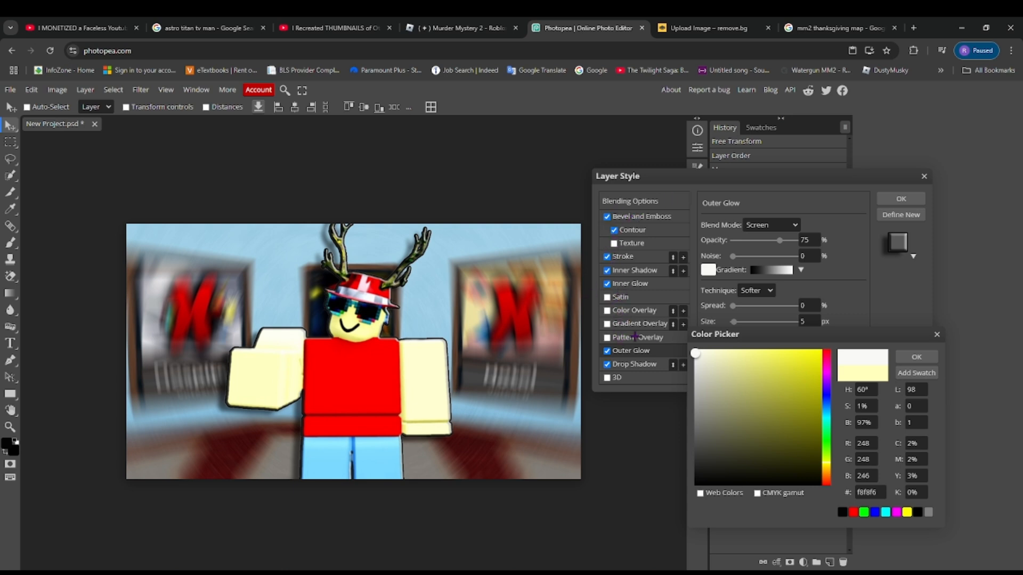
pyautogui.click(910, 357)
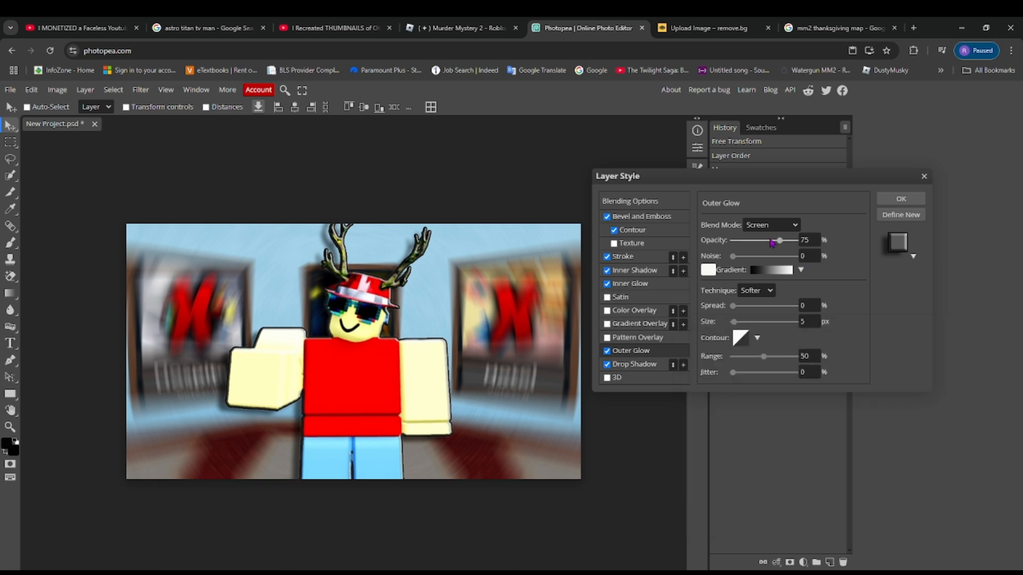
# - Set the avatar's Outer Glow to 100% opacity, 100% spread and a size of 17 px, and apply the layer style
pyautogui.moveTo(779, 246); pyautogui.dragTo(798, 243)
pyautogui.moveTo(781, 309); pyautogui.dragTo(831, 304)
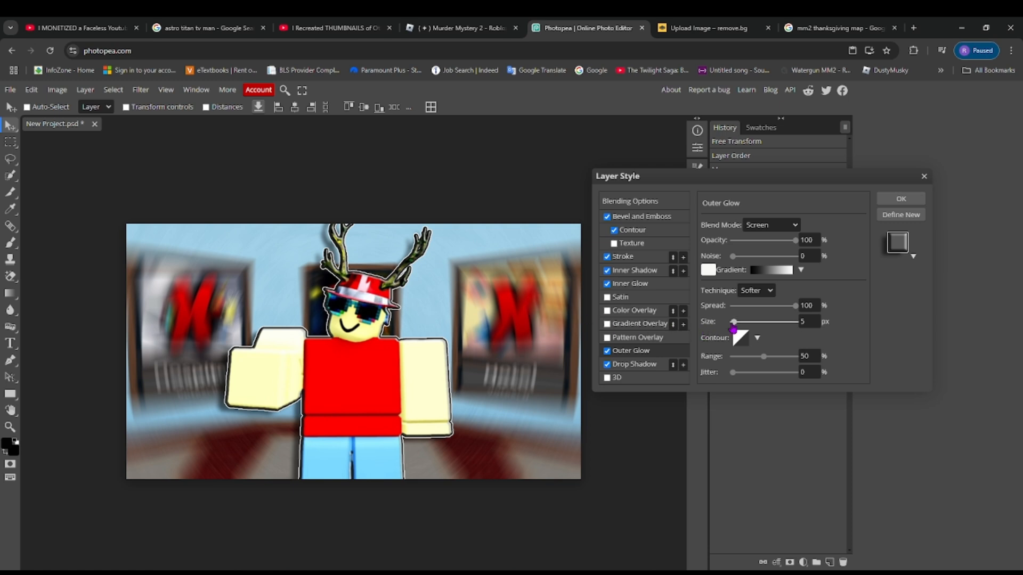
pyautogui.moveTo(734, 323)
pyautogui.mouseDown()
pyautogui.moveTo(776, 327)
pyautogui.moveTo(740, 324)
pyautogui.mouseUp()
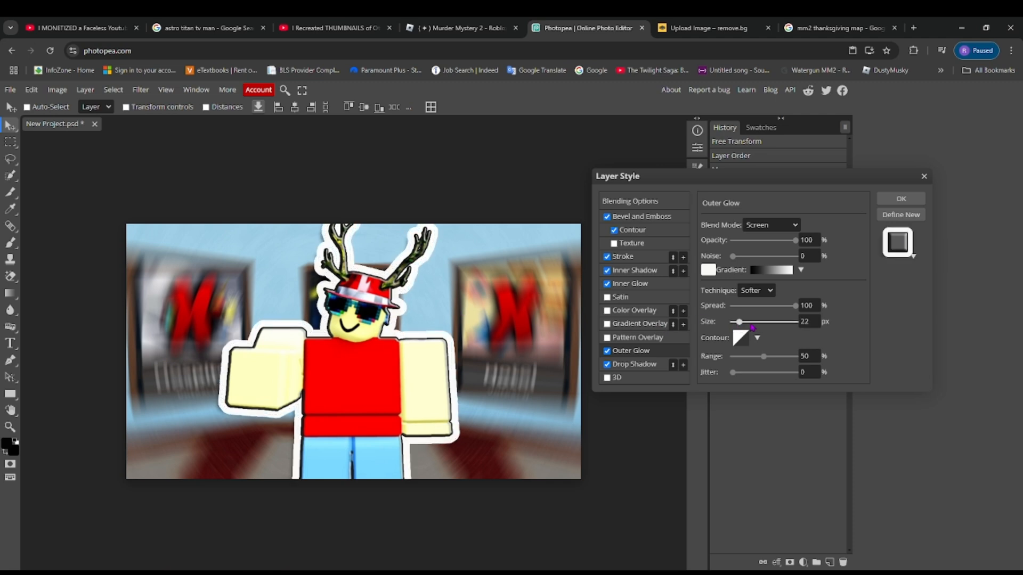
pyautogui.moveTo(740, 328); pyautogui.dragTo(738, 328)
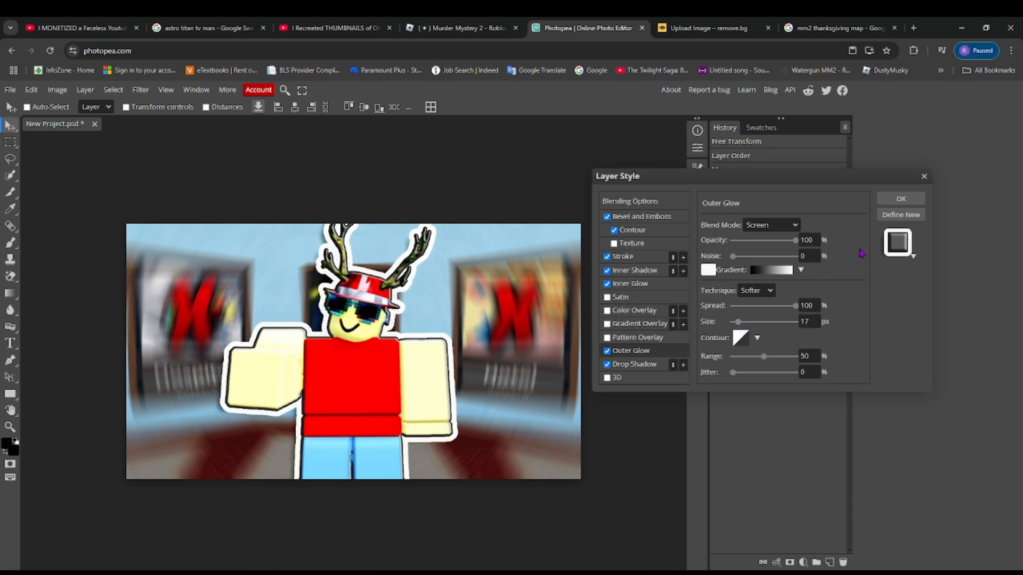
pyautogui.click(901, 199)
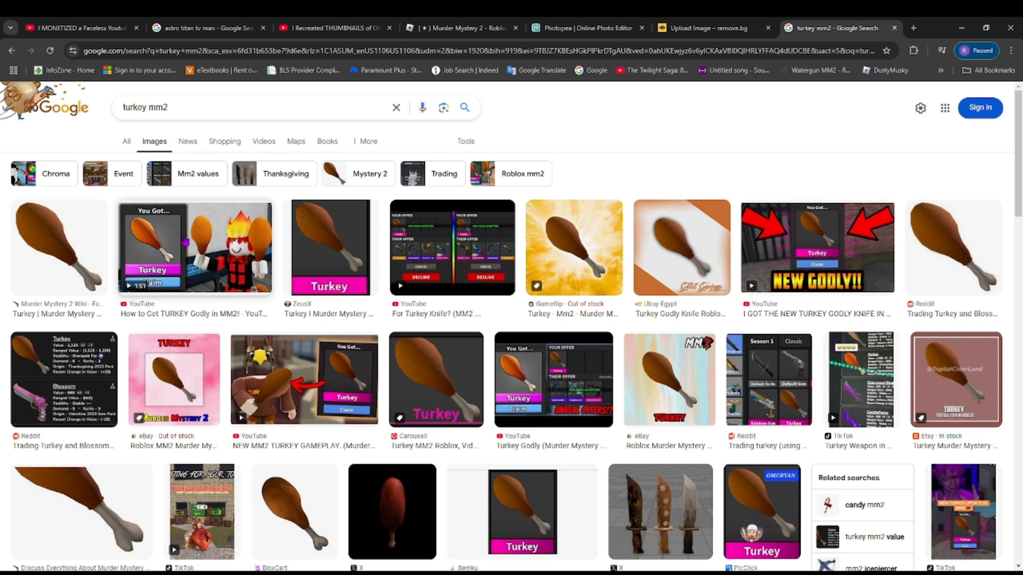
# - Copy the Murder Mystery 2 Wiki turkey leg image into the Photopea project and place it over the avatar's raised hand
pyautogui.click(55, 261)
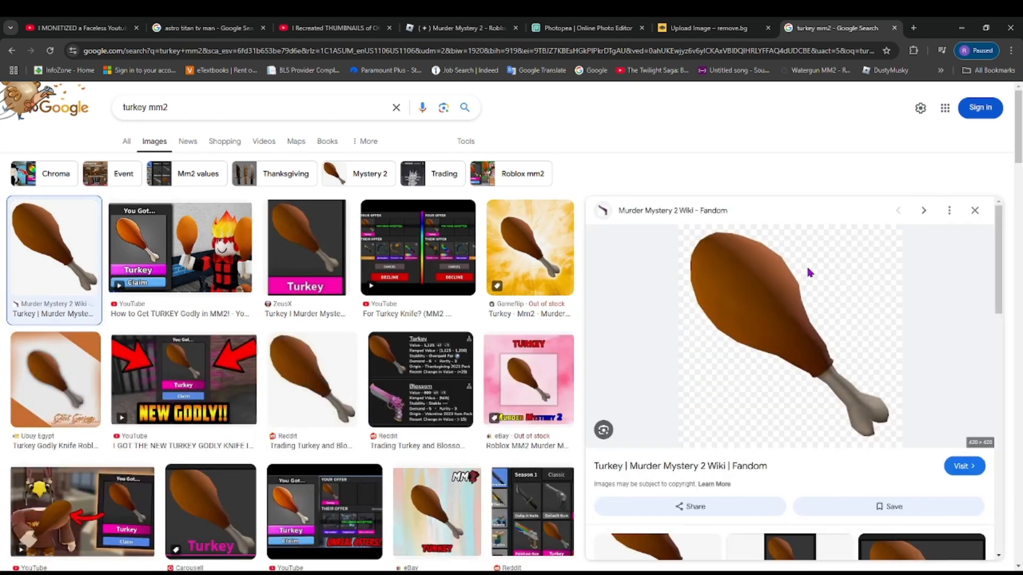
pyautogui.click(613, 27)
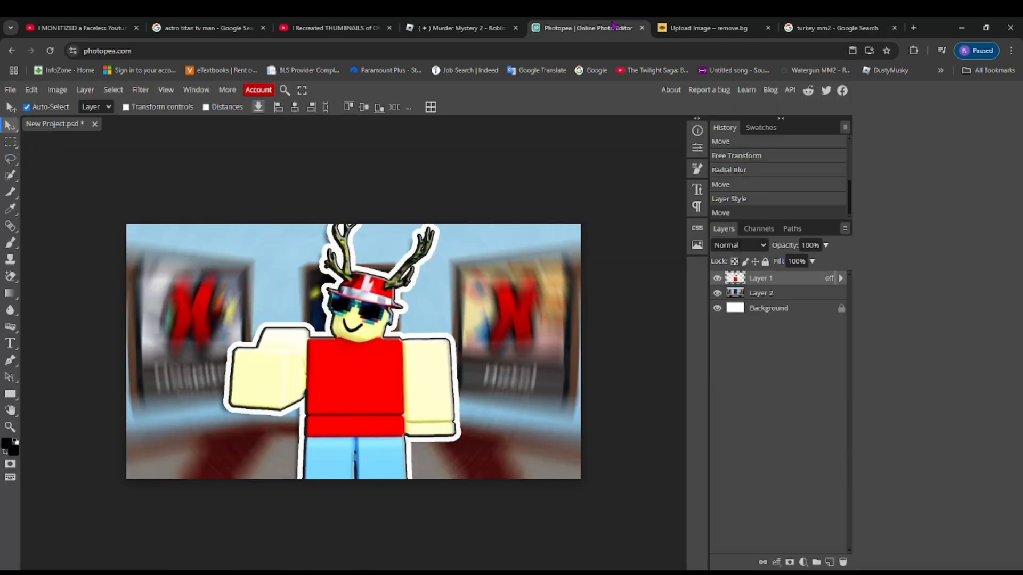
pyautogui.hotkey('ctrl', 'v')
pyautogui.moveTo(338, 318); pyautogui.dragTo(222, 312)
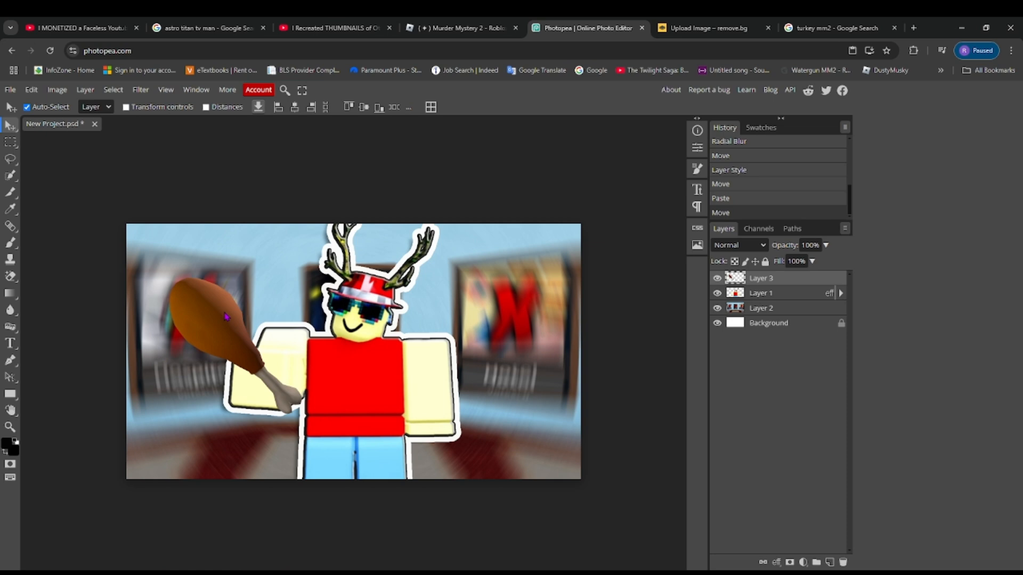
# - Rotate the turkey leg to about 47.6°, enlarge it to about 109% and position it upright over the raised hand
pyautogui.hotkey('ctrl', 't')
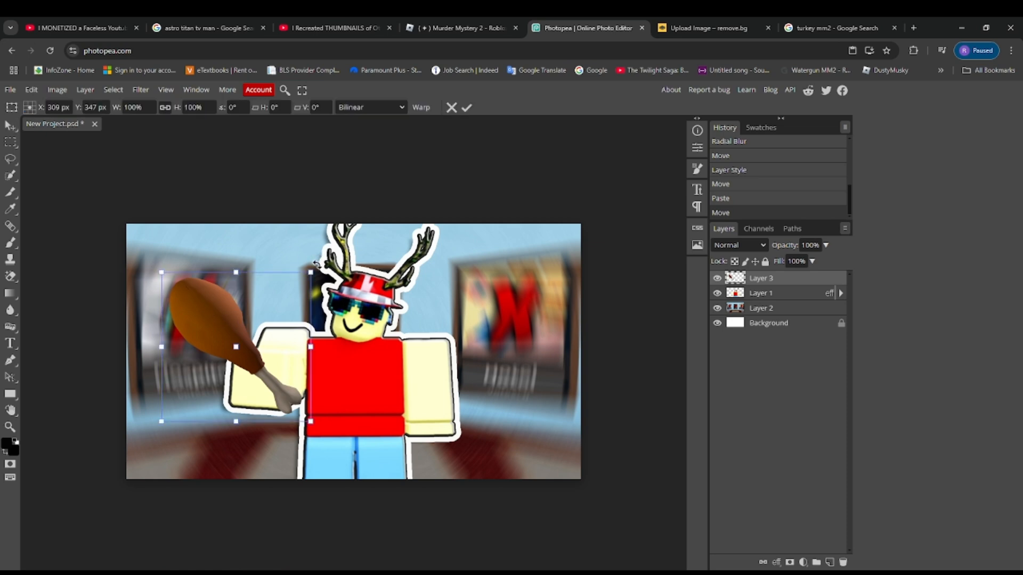
pyautogui.moveTo(318, 264); pyautogui.dragTo(291, 360)
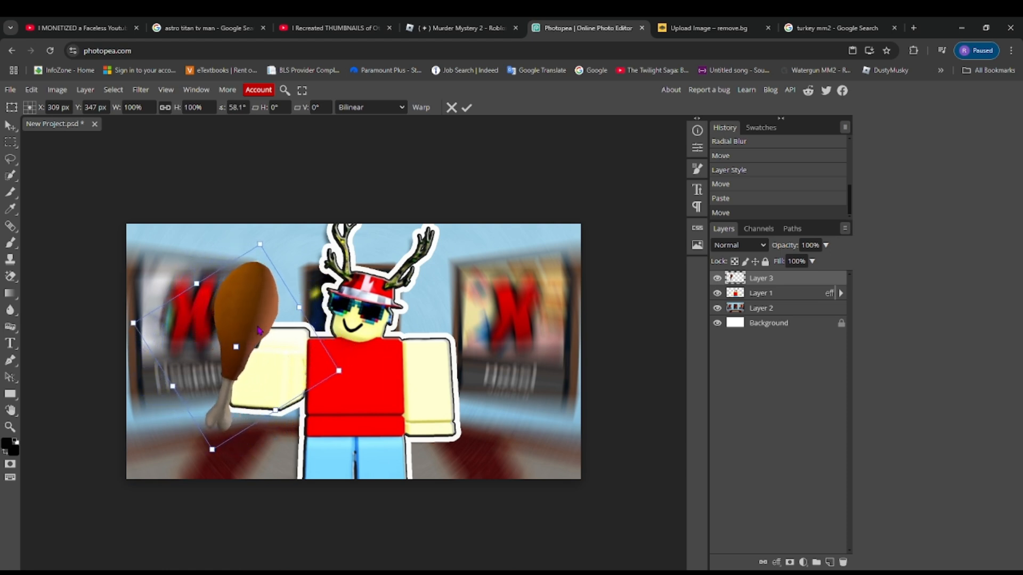
pyautogui.moveTo(258, 330); pyautogui.dragTo(282, 325)
pyautogui.moveTo(284, 232); pyautogui.dragTo(264, 221)
pyautogui.moveTo(263, 282); pyautogui.dragTo(262, 288)
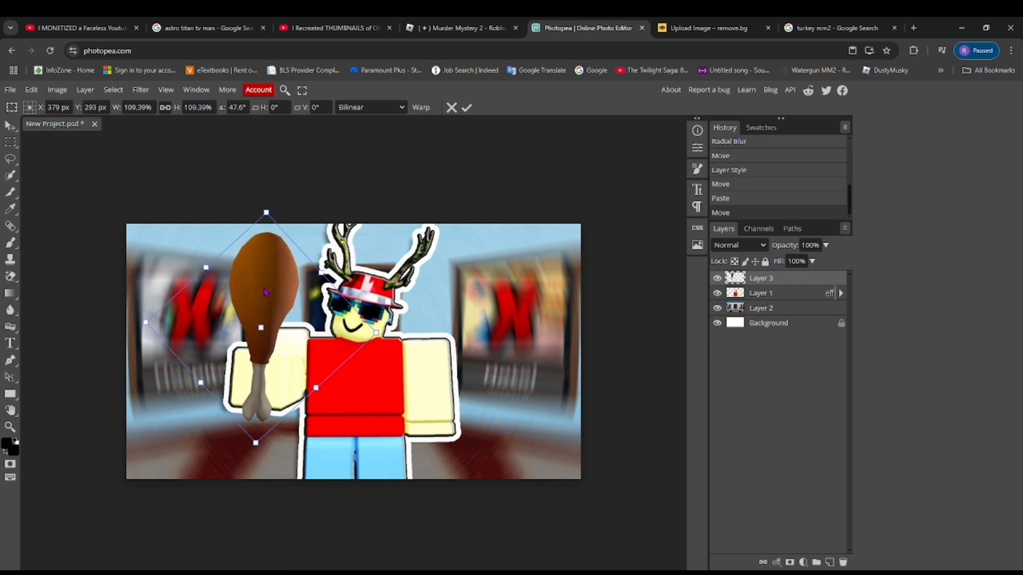
# - Give the turkey layer Bevel and Emboss with Contour, Stroke, Inner Shadow, Inner Glow, Outer Glow and Drop Shadow effects
pyautogui.rightClick(762, 292)
pyautogui.click(703, 281)
pyautogui.click(632, 230)
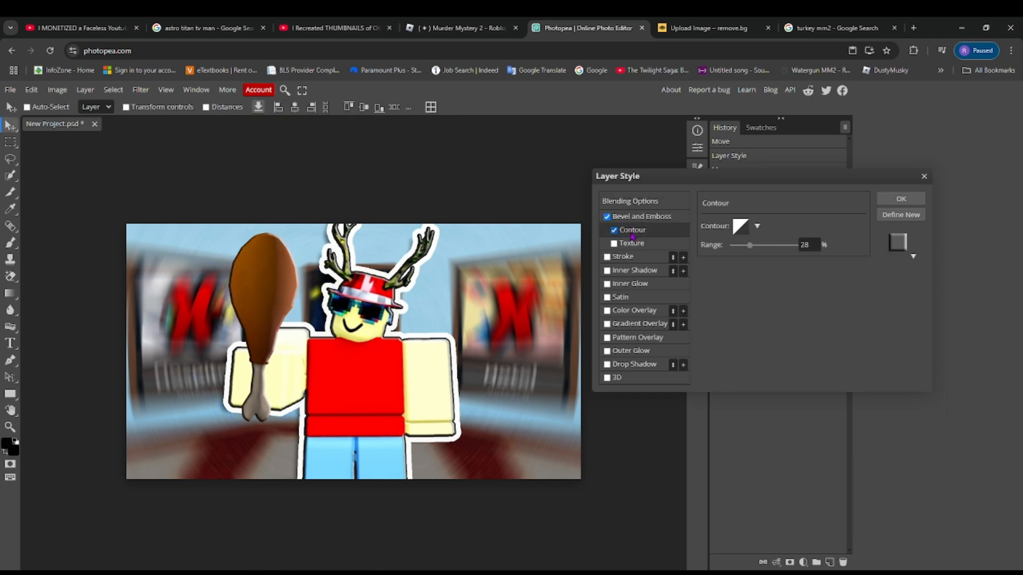
pyautogui.click(627, 257)
pyautogui.click(627, 270)
pyautogui.click(626, 284)
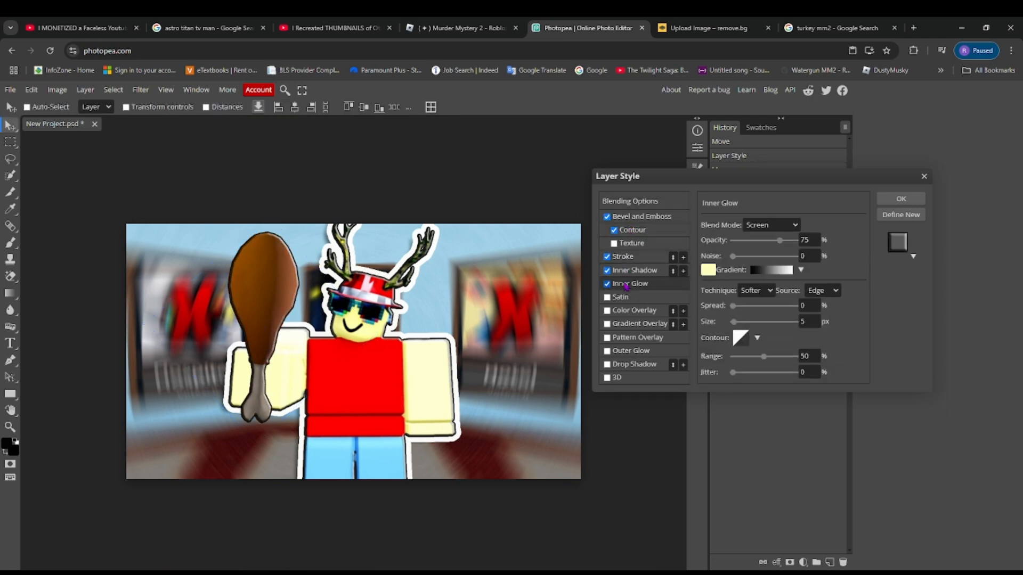
pyautogui.click(618, 350)
pyautogui.click(618, 364)
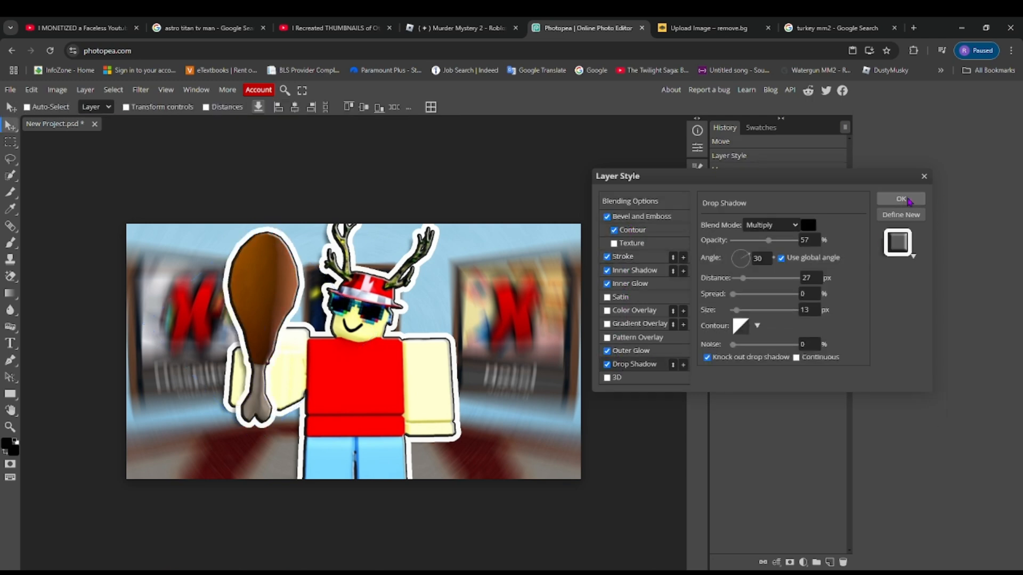
pyautogui.click(884, 200)
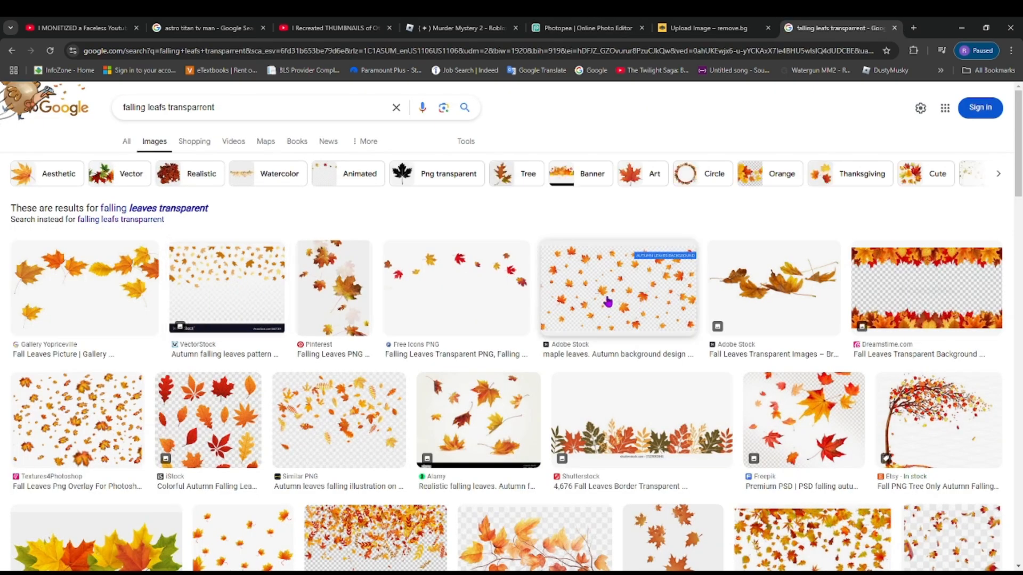
# - Copy the Adobe Stock autumn maple leaves image from the search results into remove.bg to remove its background
pyautogui.click(646, 305)
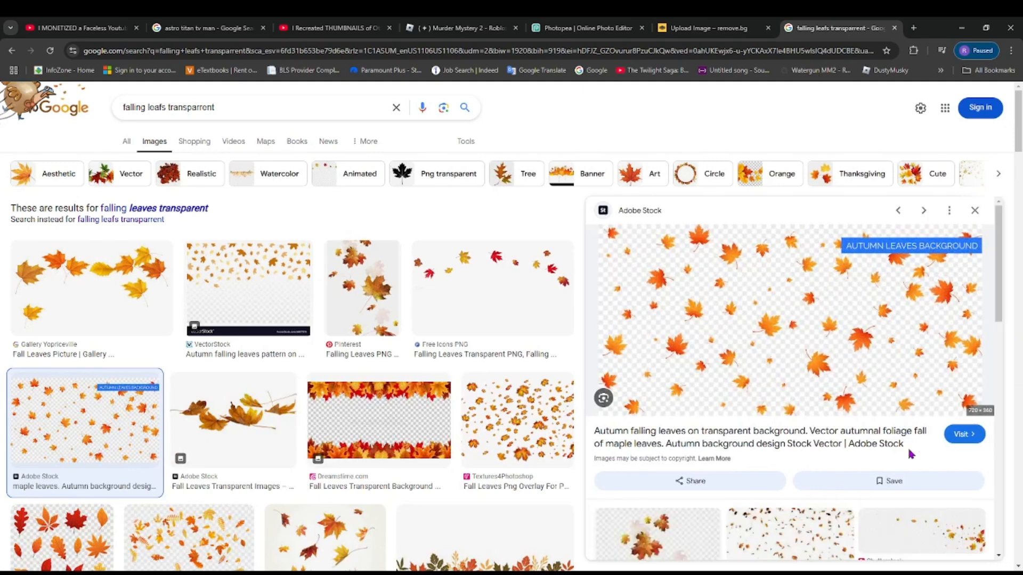
pyautogui.click(667, 29)
pyautogui.hotkey('ctrl', 'v')
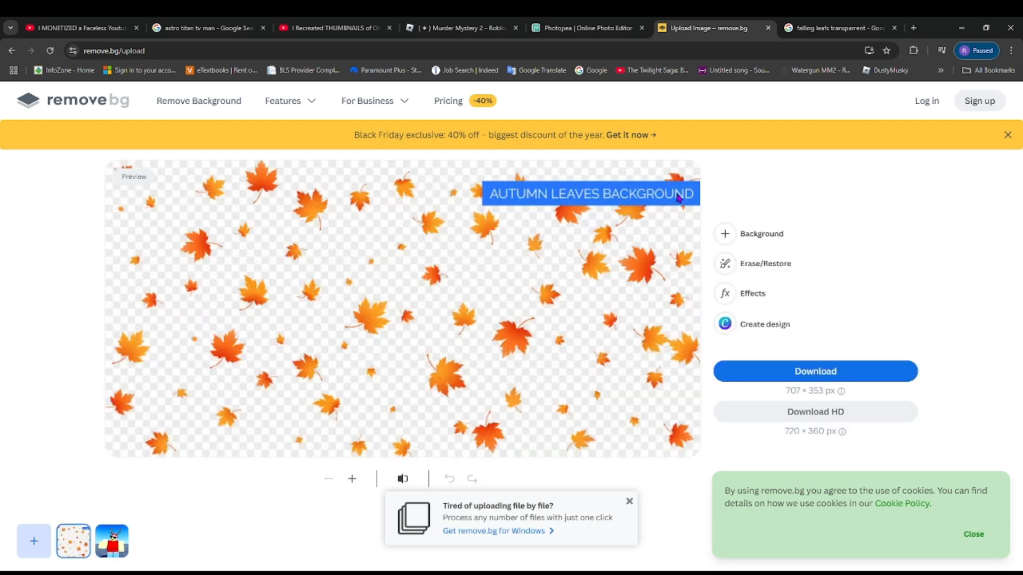
# - Erase the "AUTUMN LEAVES BACKGROUND" label from the leaves image with the Magic Brush
pyautogui.click(738, 266)
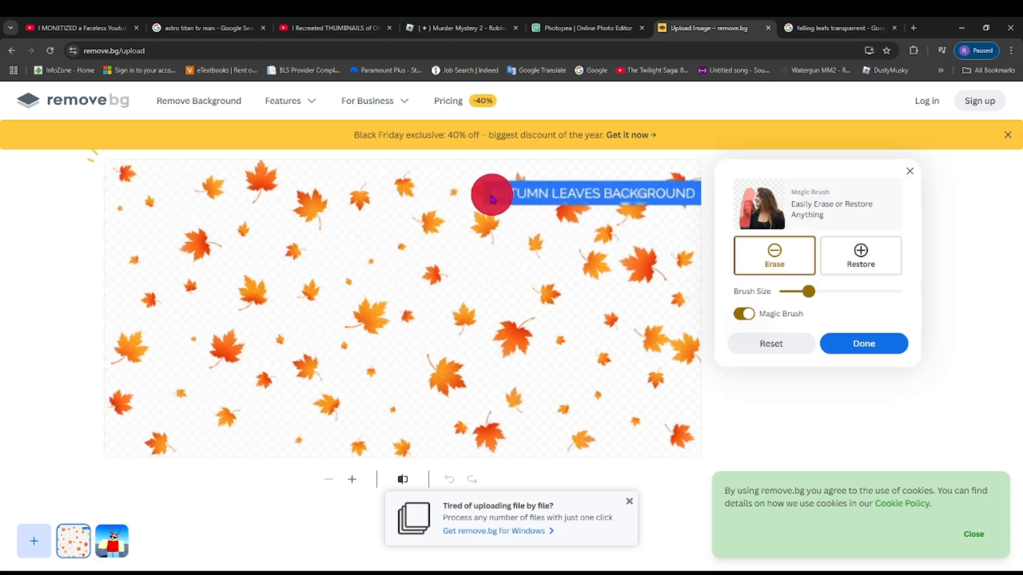
pyautogui.moveTo(492, 197)
pyautogui.mouseDown()
pyautogui.moveTo(631, 201)
pyautogui.moveTo(696, 189)
pyautogui.mouseUp()
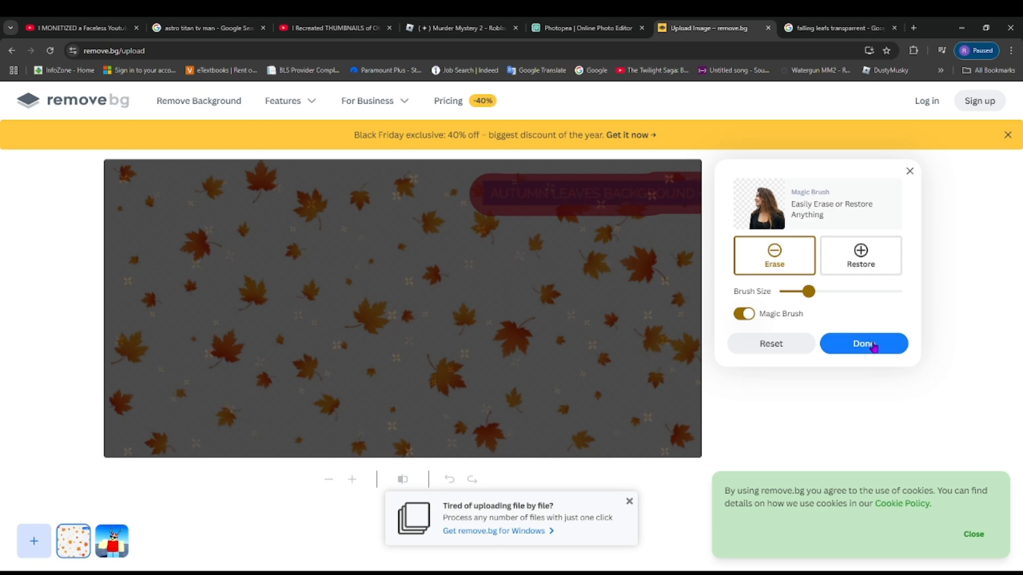
pyautogui.click(874, 345)
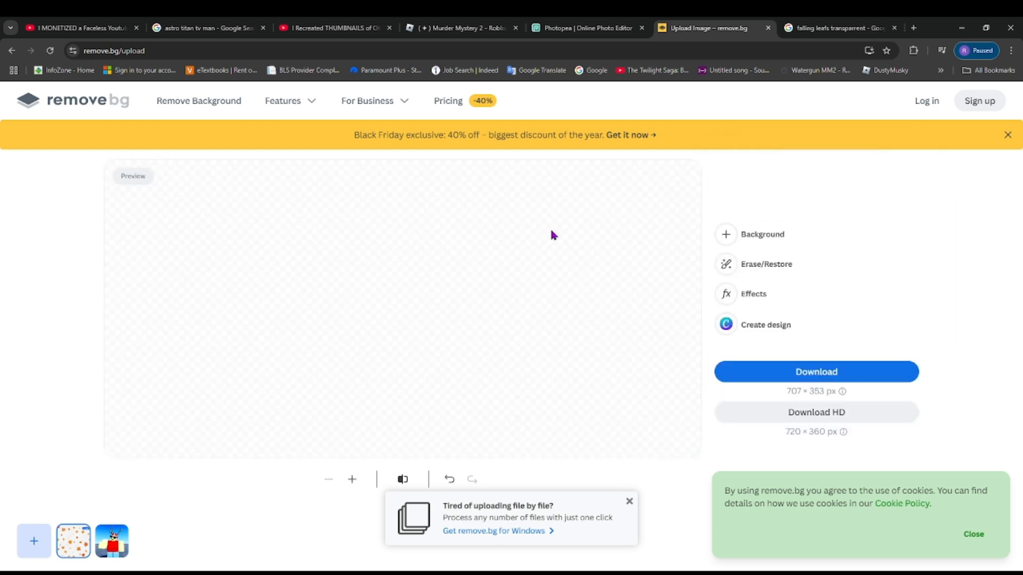
# - Paste the cut-out leaves into the Photopea project and stretch them to about 118% wide and 111% high across the canvas
pyautogui.click(586, 27)
pyautogui.hotkey('ctrl', 'v')
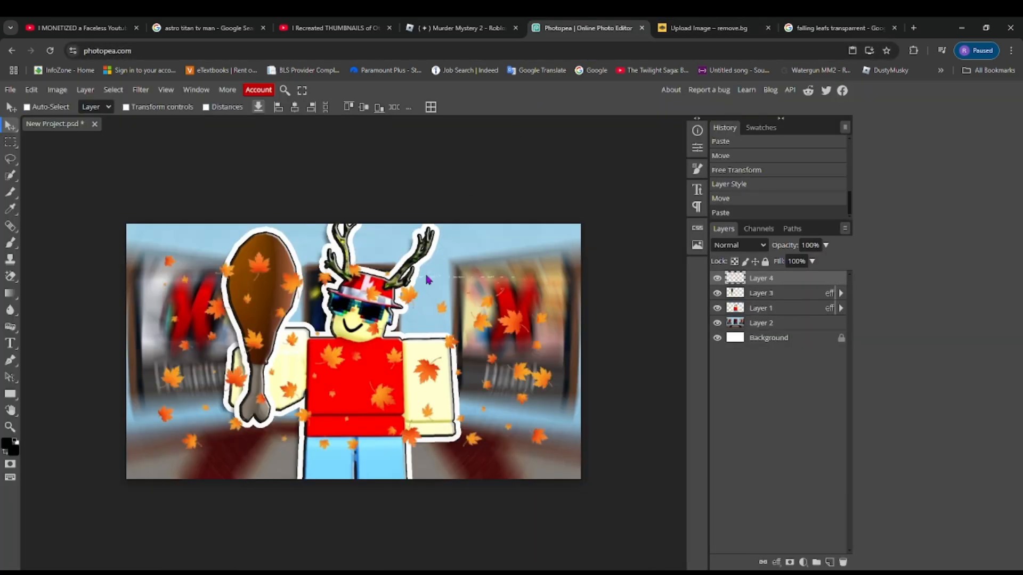
pyautogui.moveTo(429, 280); pyautogui.dragTo(448, 261)
pyautogui.hotkey('ctrl', 't')
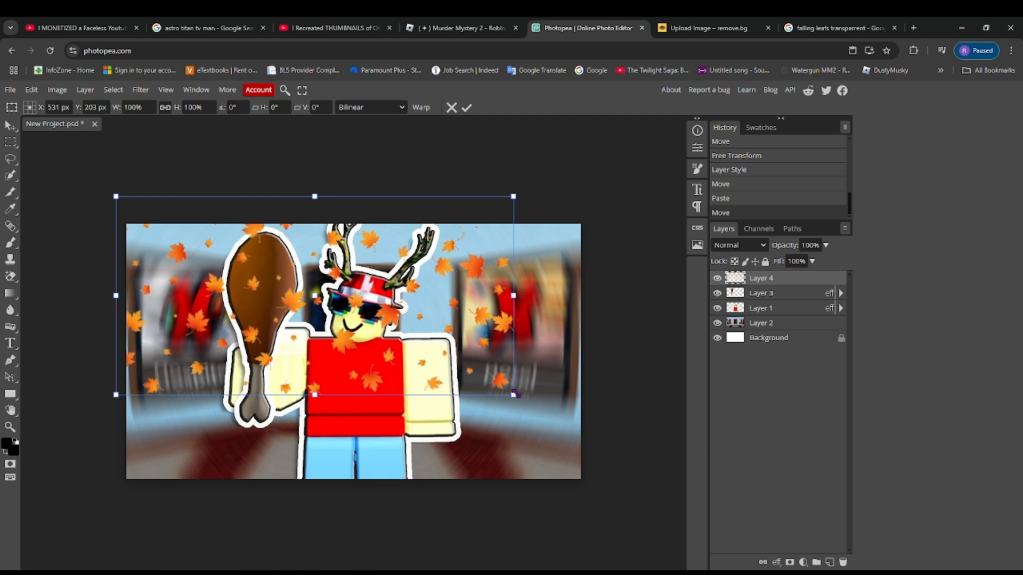
pyautogui.moveTo(514, 394); pyautogui.dragTo(524, 441)
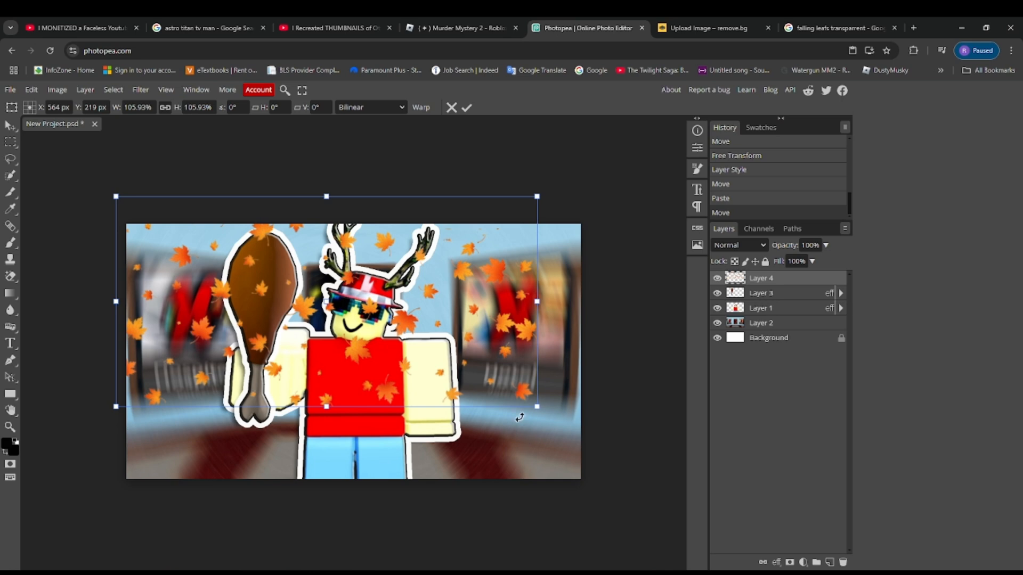
pyautogui.moveTo(547, 303); pyautogui.dragTo(576, 302)
pyautogui.moveTo(346, 408); pyautogui.dragTo(347, 418)
pyautogui.moveTo(575, 307); pyautogui.dragTo(588, 305)
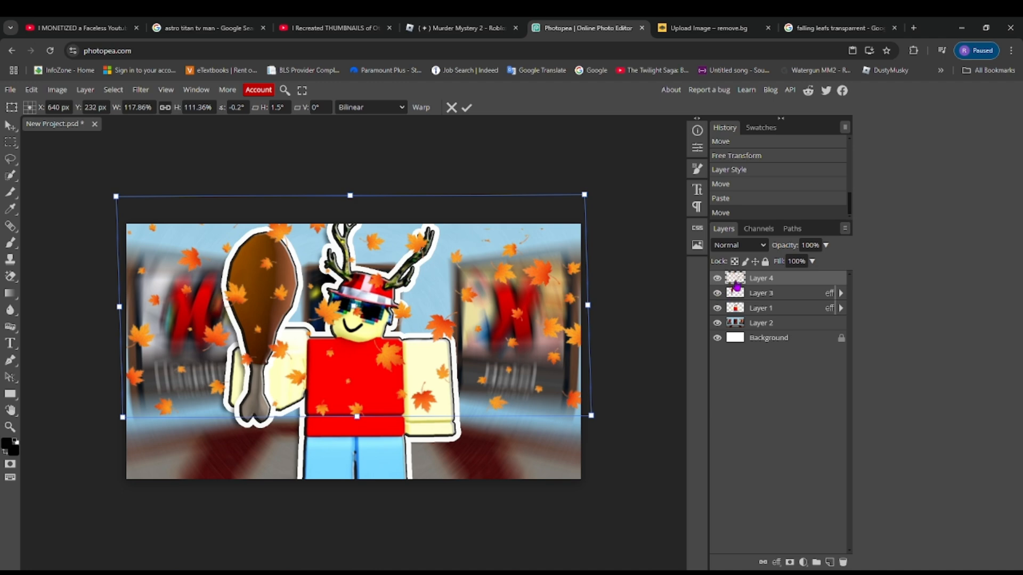
# - Reorder the layers so the leaves lie behind the avatar and the turkey leg is on top
pyautogui.click(738, 312)
pyautogui.moveTo(738, 312); pyautogui.dragTo(739, 288)
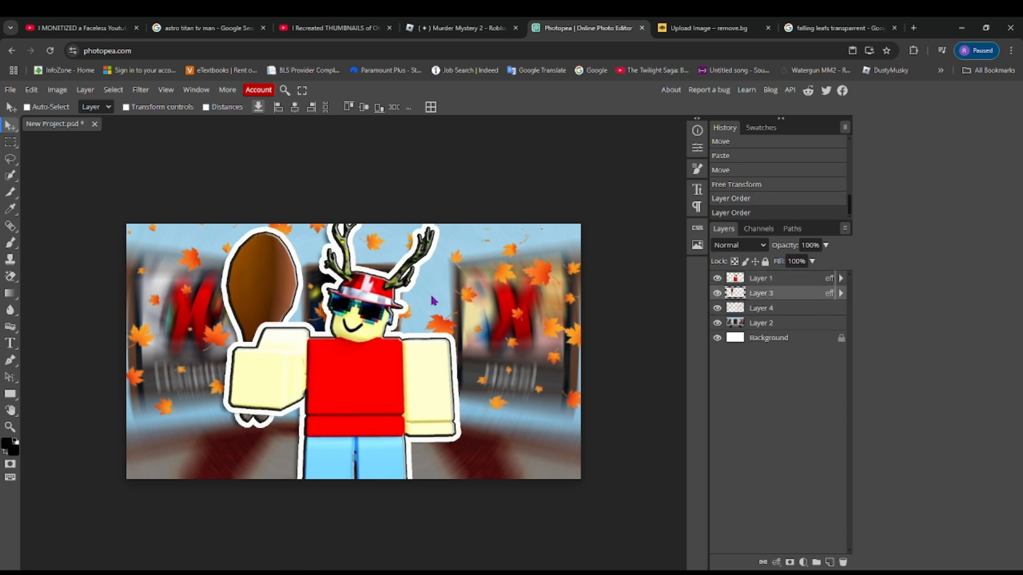
pyautogui.moveTo(739, 297); pyautogui.dragTo(739, 281)
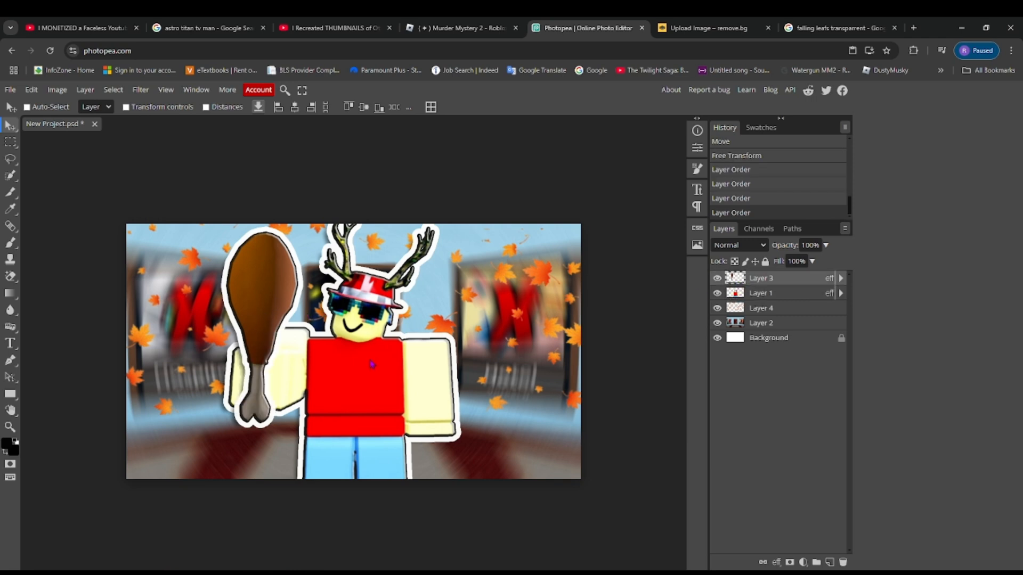
pyautogui.moveTo(372, 365); pyautogui.dragTo(373, 364)
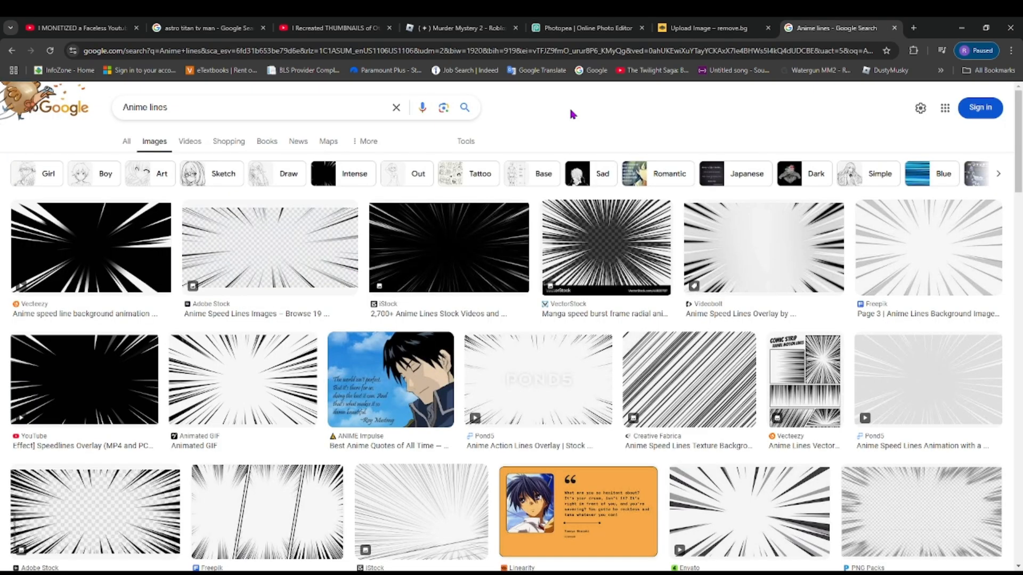
# - Bring the black anime speed lines image into the project and enlarge it to about 126% to cover the whole canvas
pyautogui.click(245, 412)
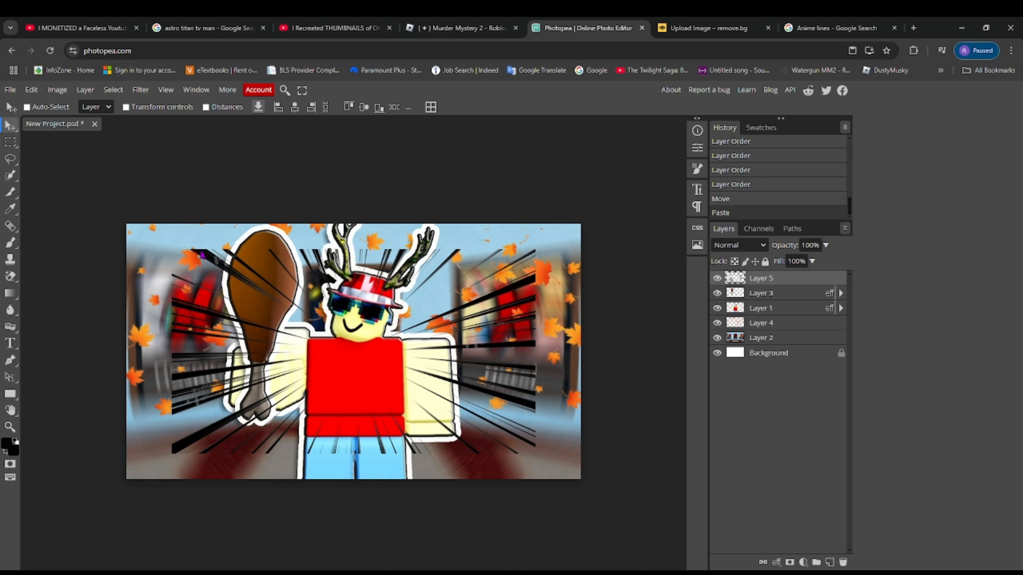
pyautogui.moveTo(202, 255); pyautogui.dragTo(158, 231)
pyautogui.hotkey('ctrl', 't')
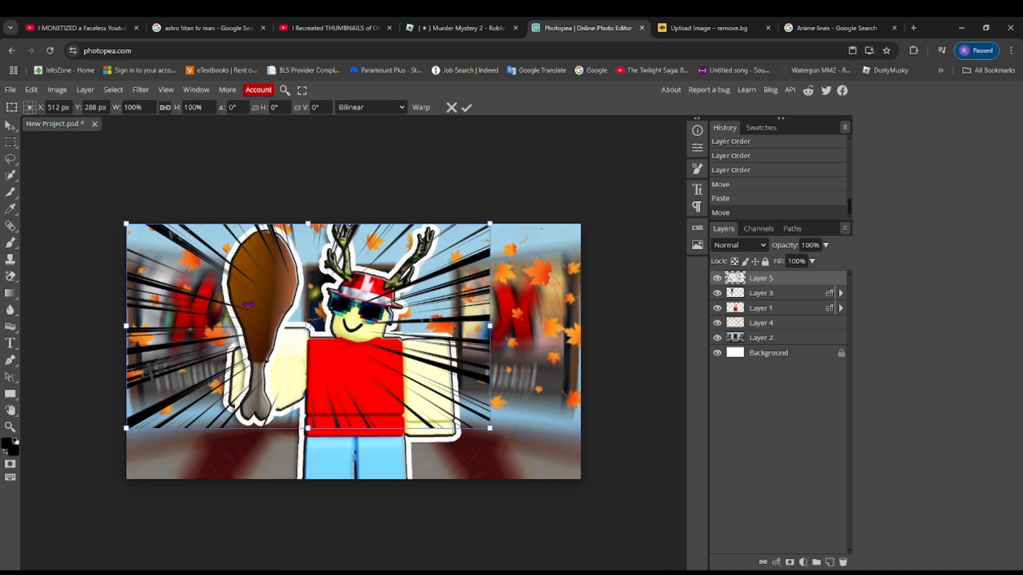
pyautogui.moveTo(488, 430); pyautogui.dragTo(586, 485)
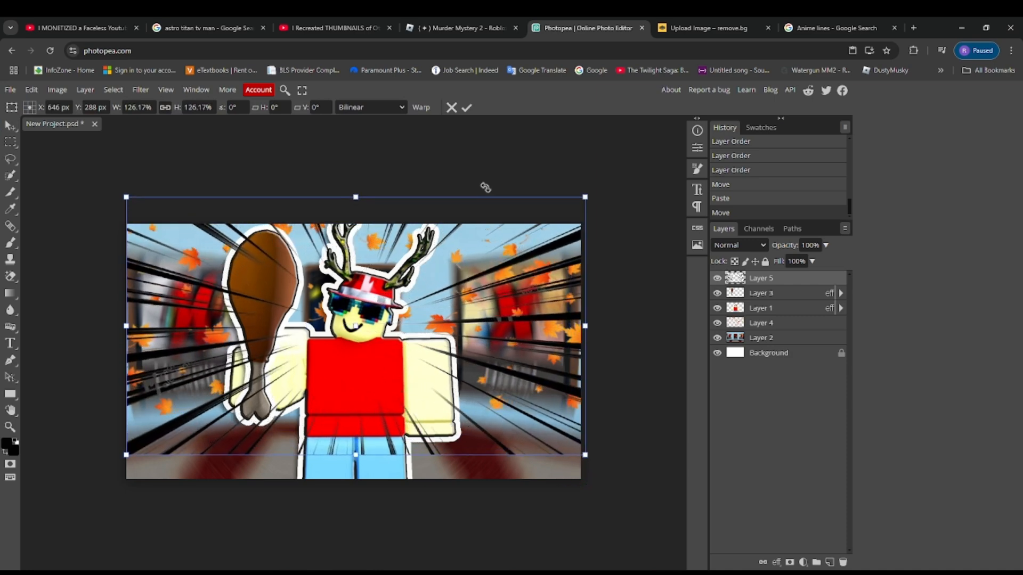
pyautogui.moveTo(503, 152); pyautogui.dragTo(504, 172)
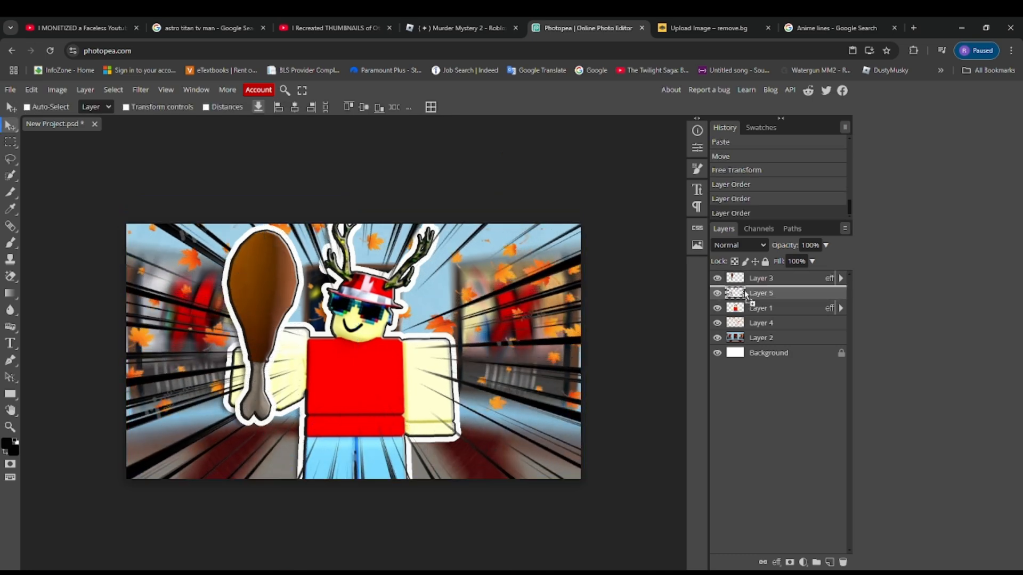
# - Place the speed lines layer behind the avatar and reduce its opacity so the lines look fainter
pyautogui.moveTo(748, 306); pyautogui.dragTo(744, 293)
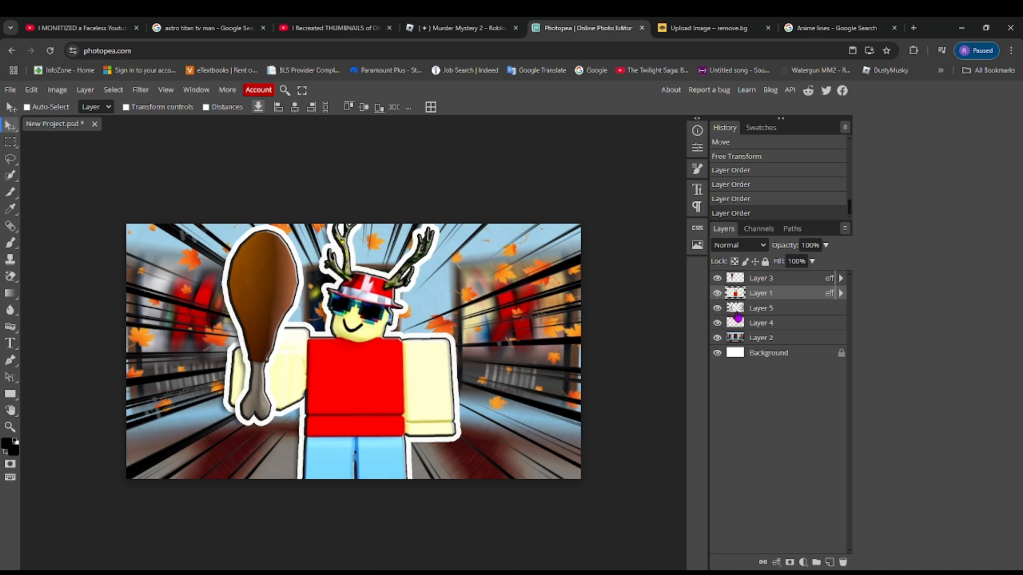
pyautogui.click(733, 314)
pyautogui.click(826, 245)
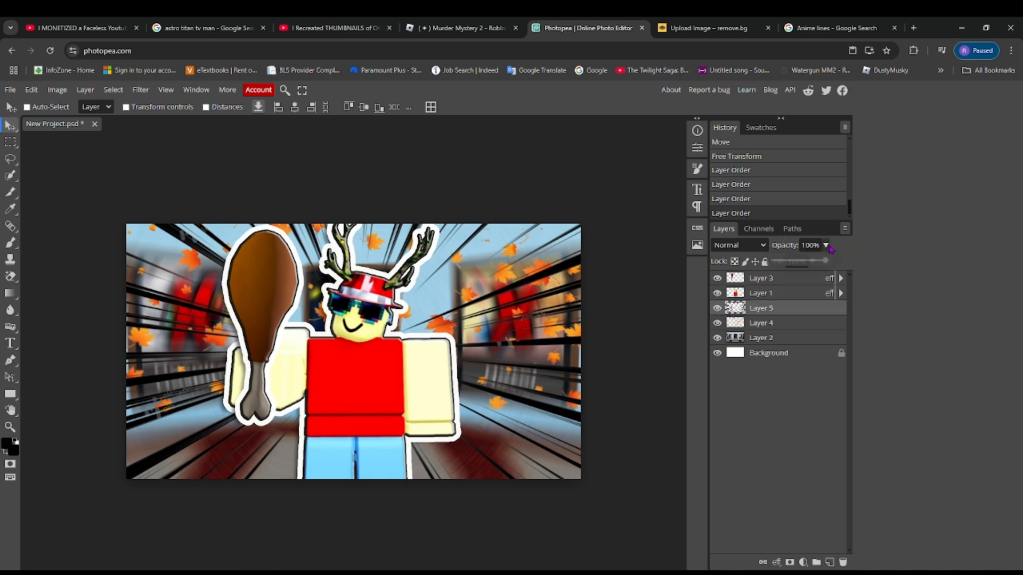
pyautogui.moveTo(829, 260); pyautogui.dragTo(803, 266)
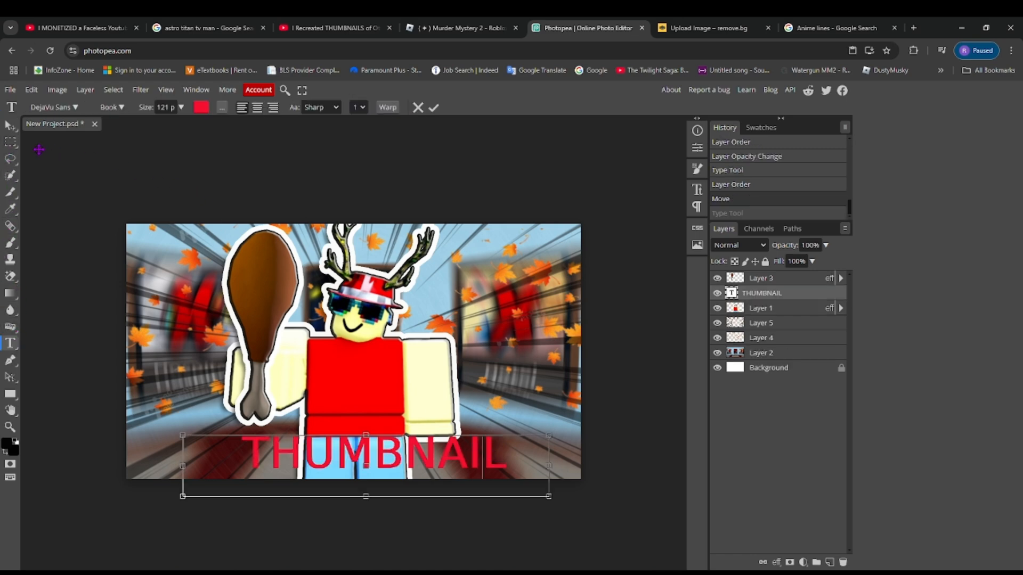
# - Commit the THUMBNAIL text and give it Stroke, Inner Shadow, Inner Glow, Outer Glow and Drop Shadow layer effects
pyautogui.click(10, 126)
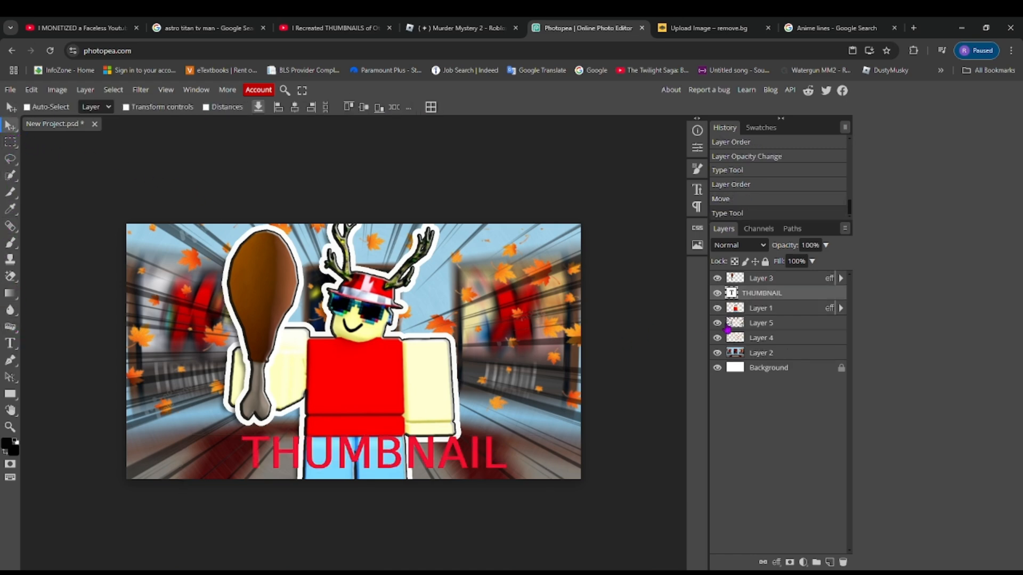
pyautogui.rightClick(754, 292)
pyautogui.click(724, 278)
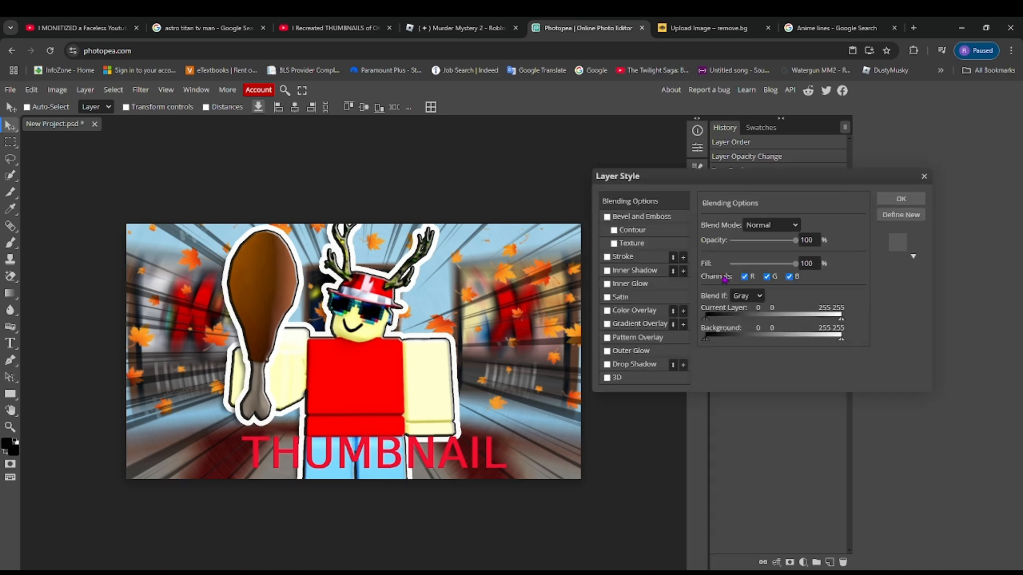
pyautogui.click(613, 217)
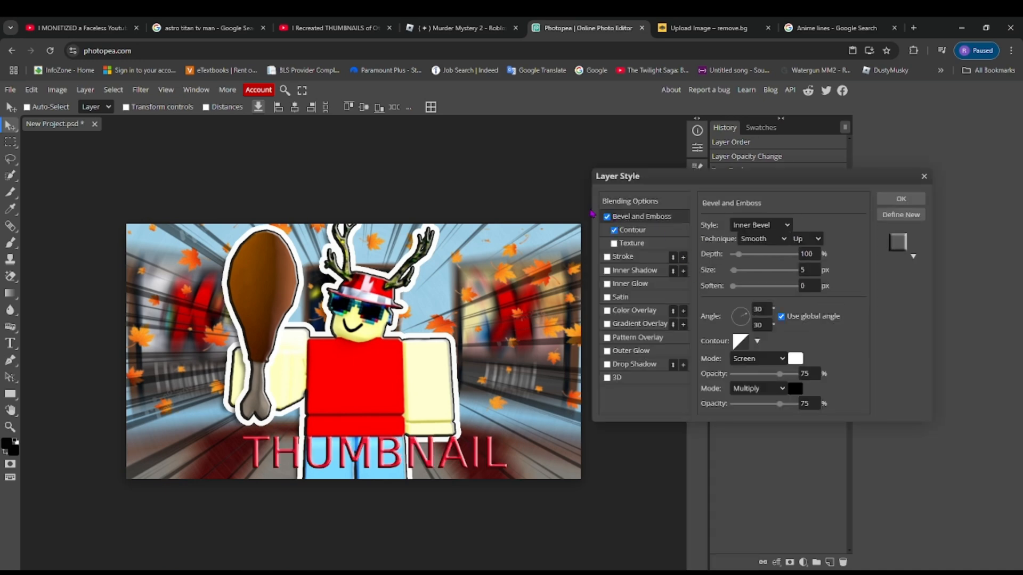
pyautogui.click(607, 217)
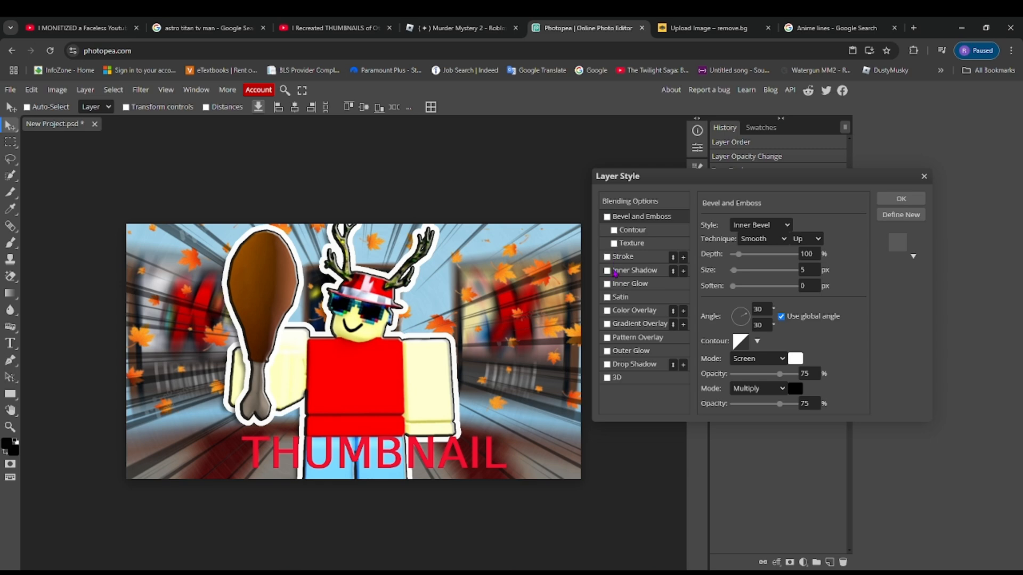
pyautogui.click(615, 271)
pyautogui.click(616, 284)
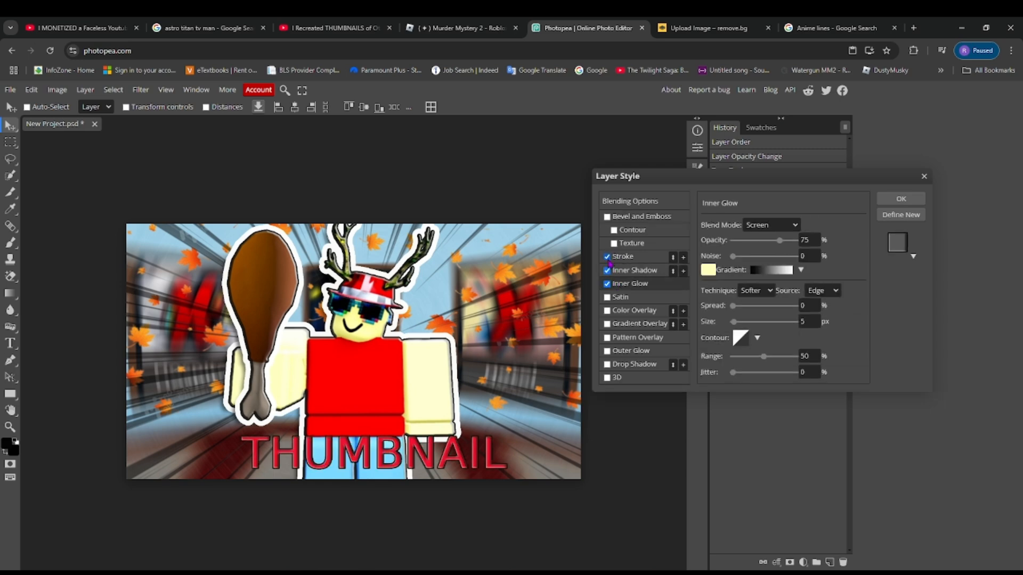
pyautogui.click(627, 352)
pyautogui.click(627, 364)
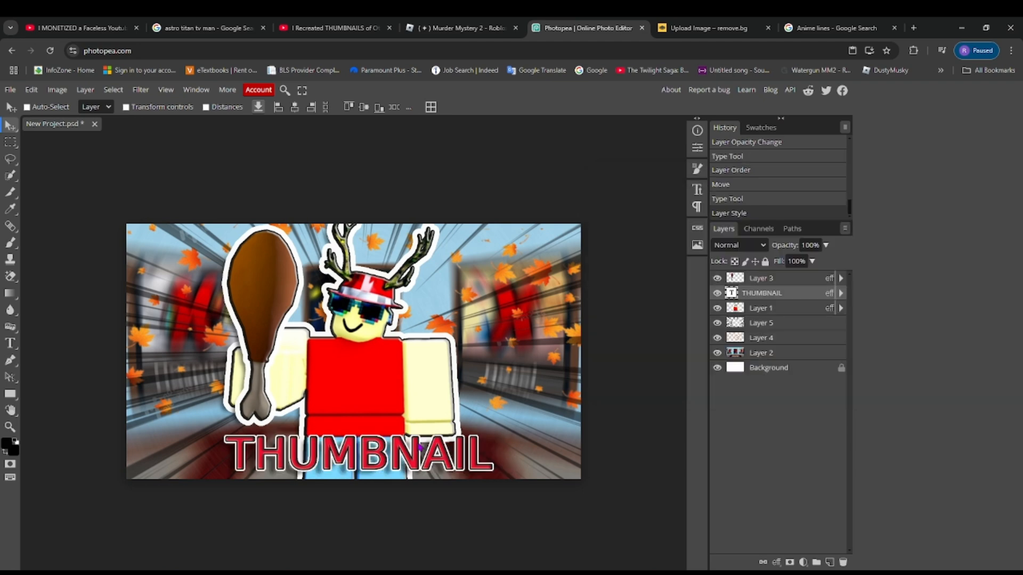
# - Shift the THUMBNAIL text slightly left along the canvas's lower edge and move the avatar and turkey leg slightly up
pyautogui.moveTo(435, 447); pyautogui.dragTo(419, 447)
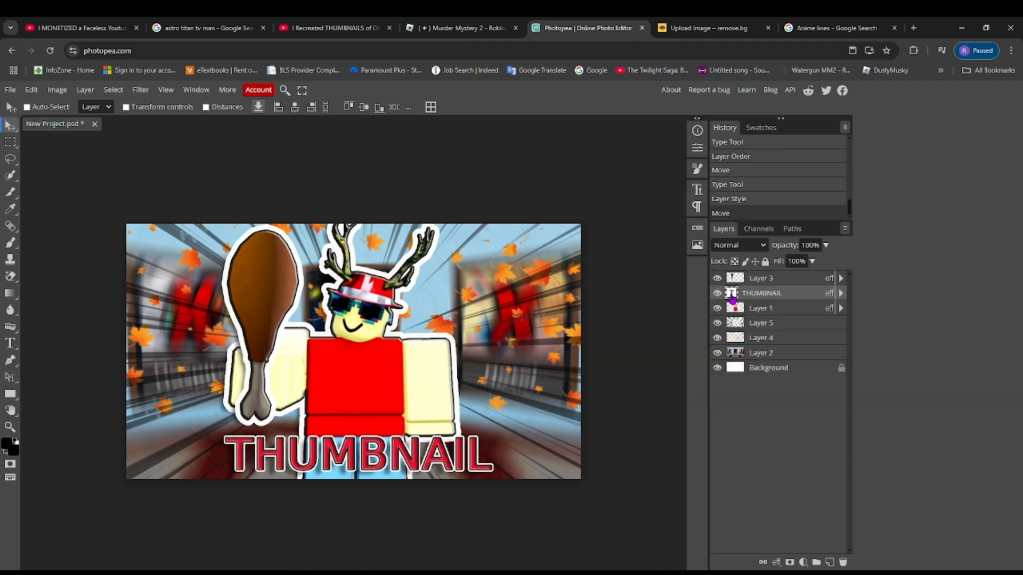
pyautogui.moveTo(370, 390); pyautogui.dragTo(357, 366)
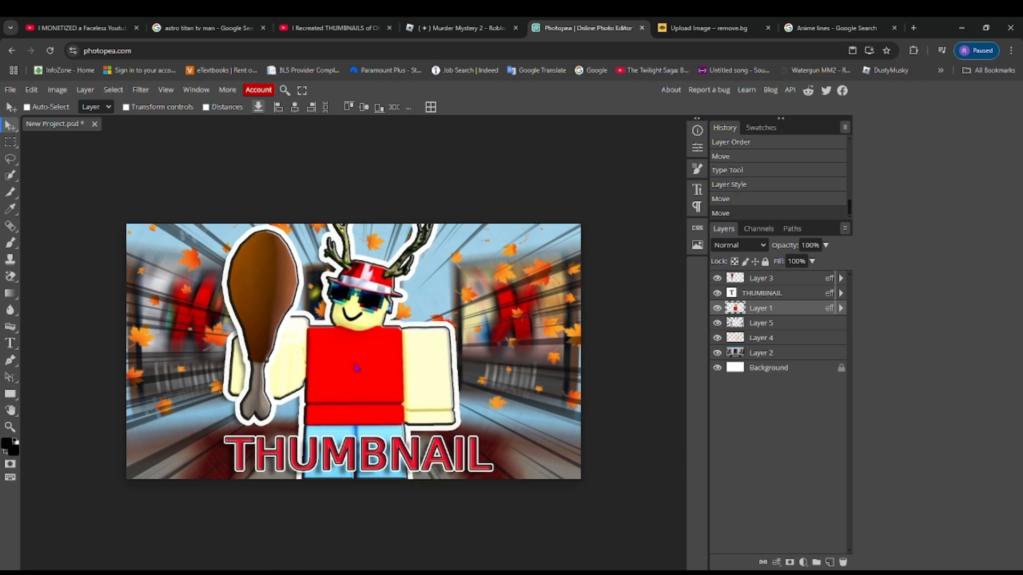
pyautogui.moveTo(257, 312); pyautogui.dragTo(261, 309)
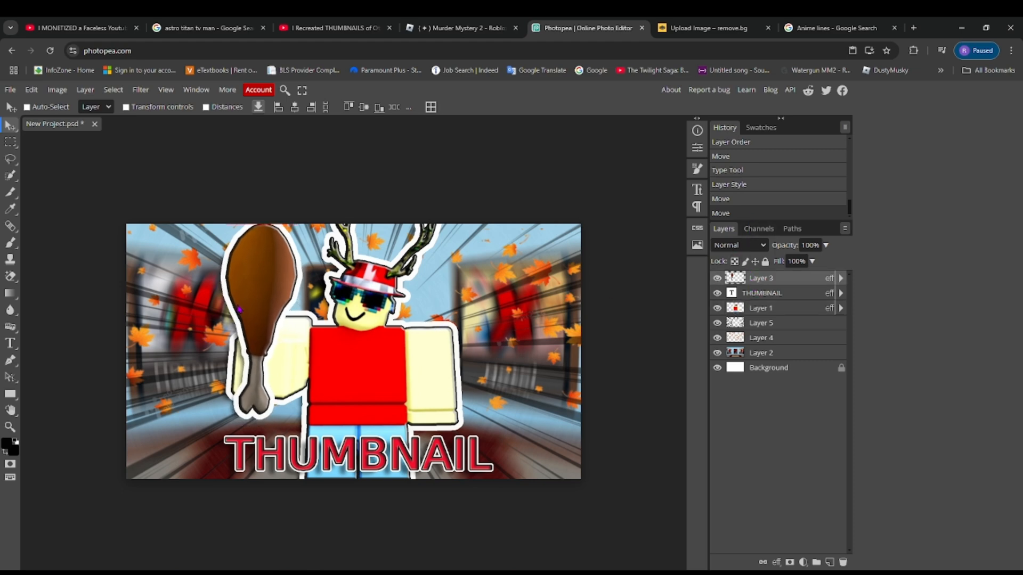
pyautogui.moveTo(238, 309); pyautogui.dragTo(238, 306)
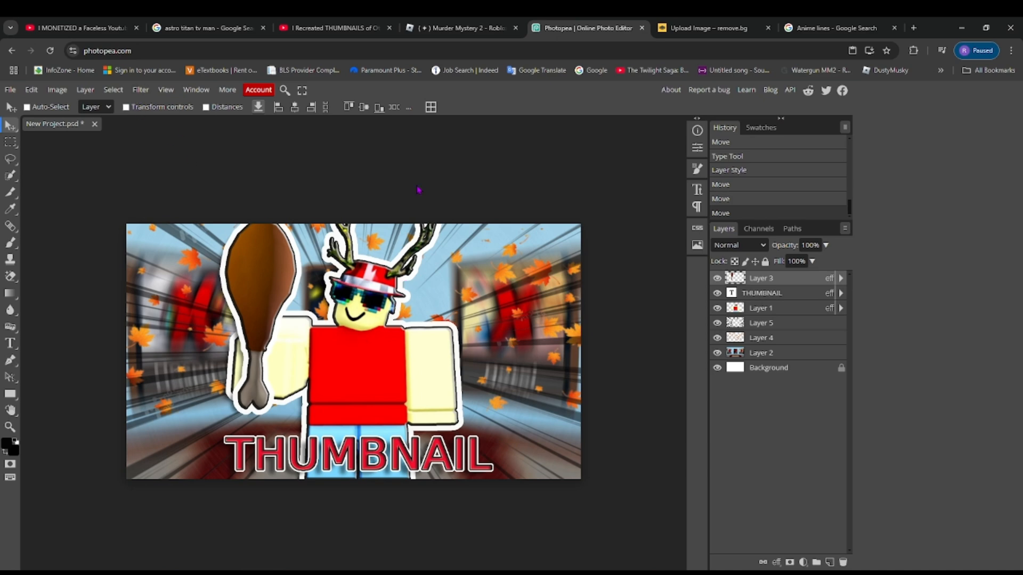
# - Export the thumbnail as a PNG named New Project at 1280 by 720 px and 100% quality
pyautogui.click(11, 89)
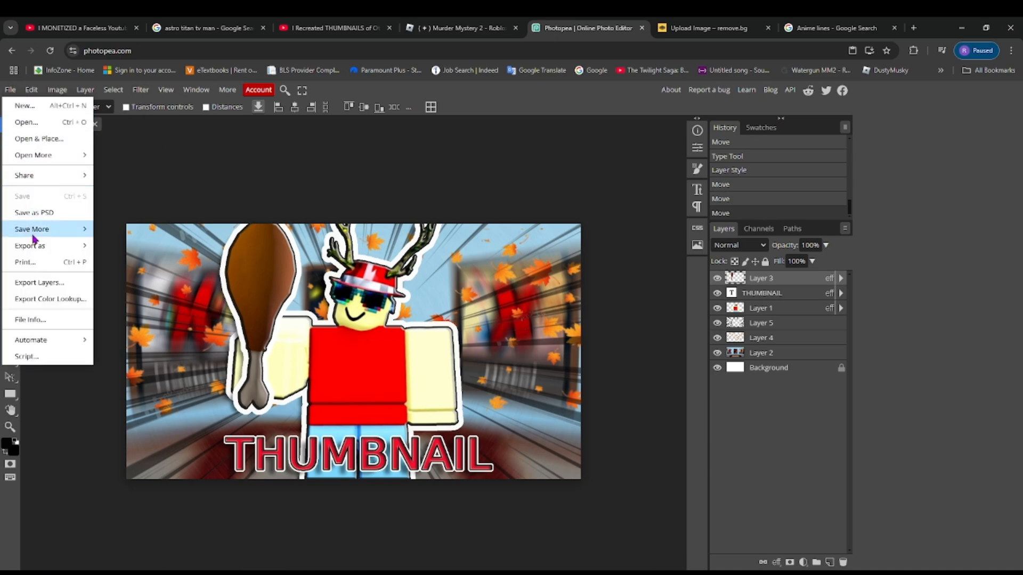
pyautogui.moveTo(35, 250)
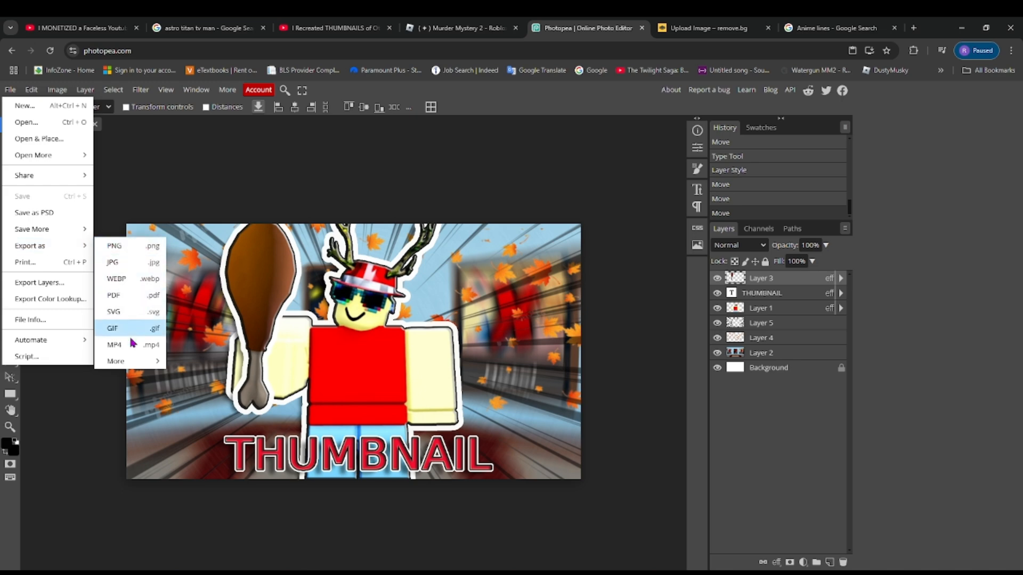
pyautogui.click(156, 246)
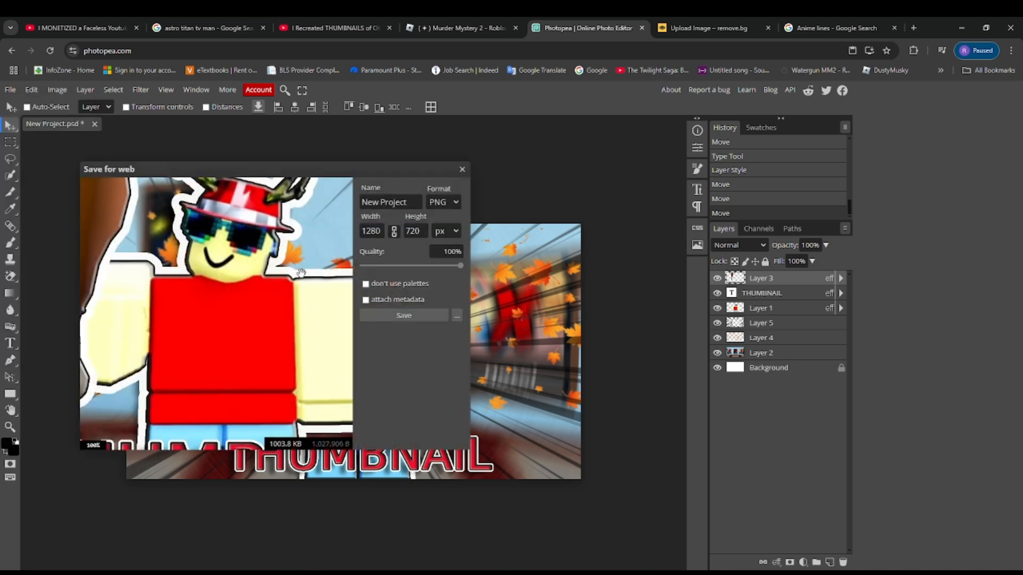
pyautogui.click(404, 316)
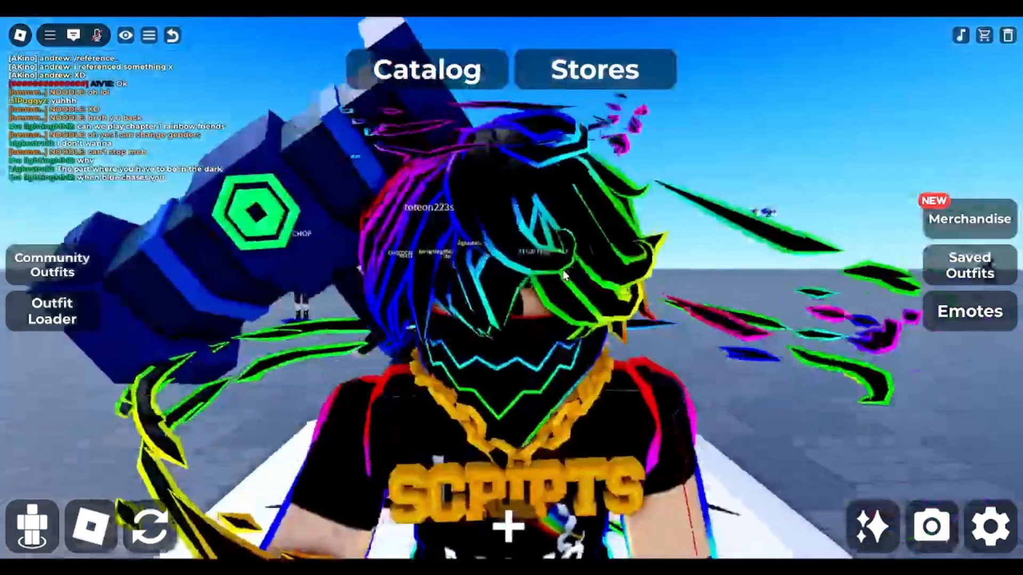
pyautogui.scroll(3, 566, 277)
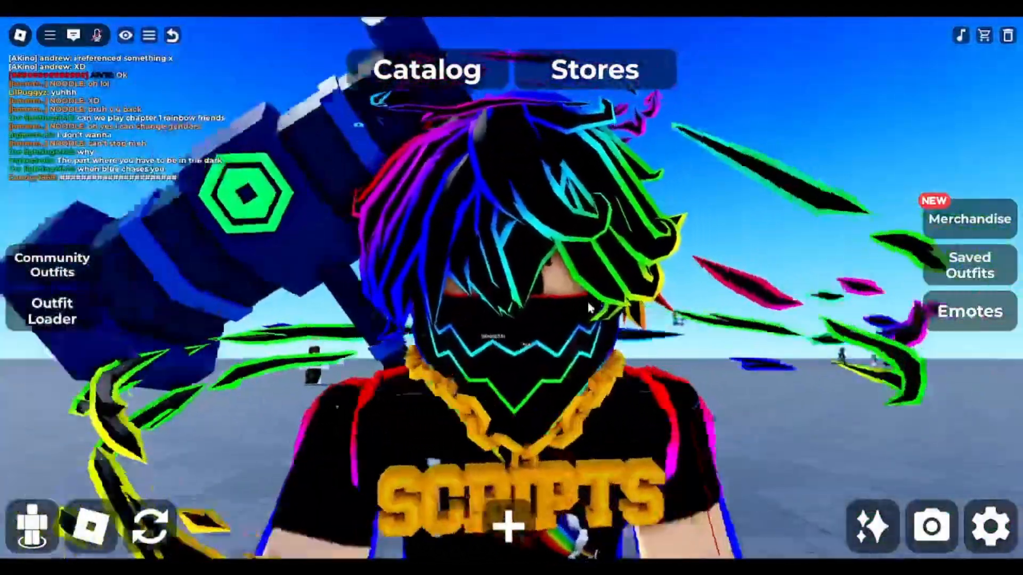
pyautogui.scroll(-5, 588, 308)
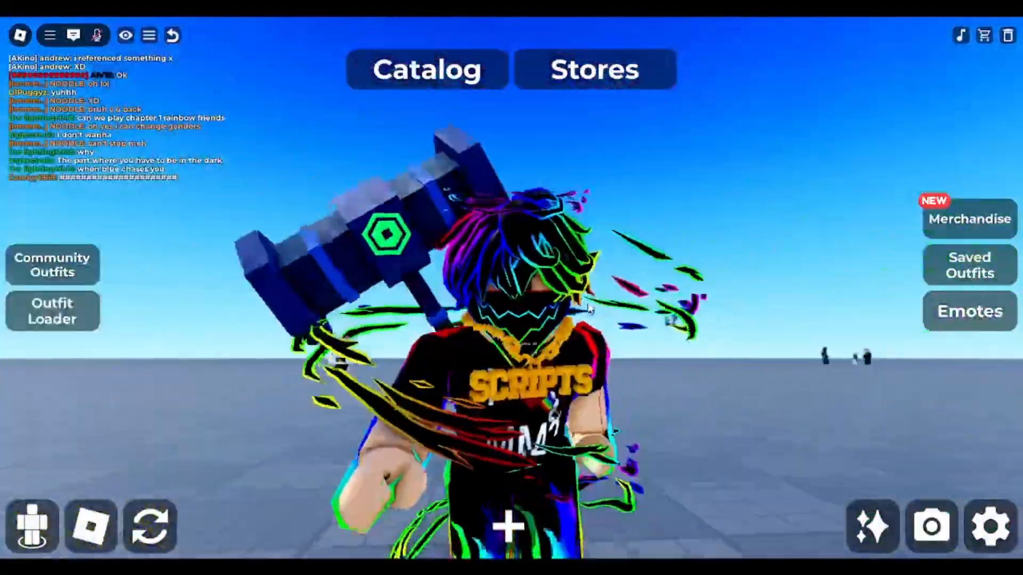
pyautogui.scroll(5, 589, 308)
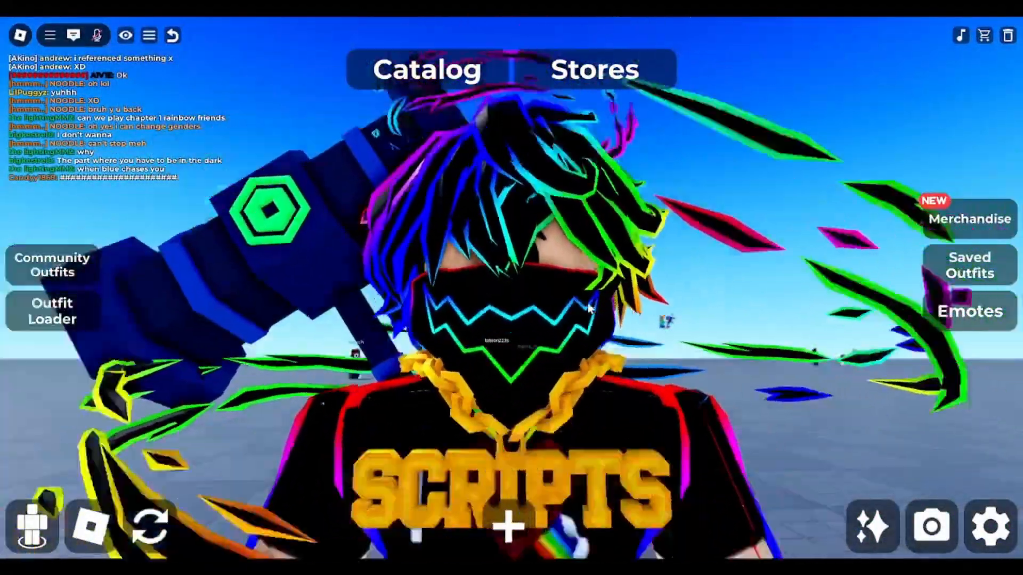
pyautogui.scroll(-2, 583, 330)
pyautogui.scroll(4, 580, 342)
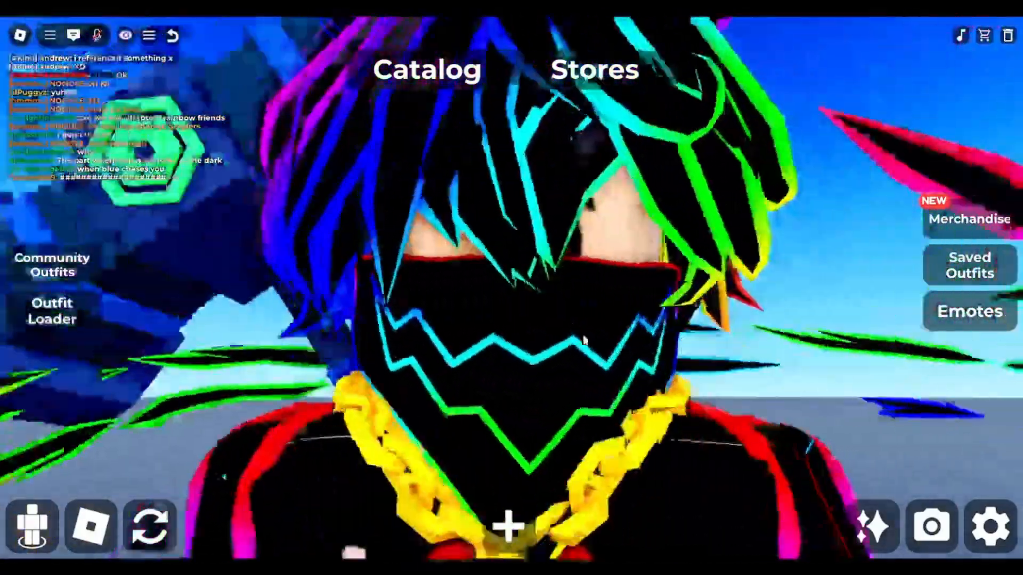
pyautogui.scroll(-3, 585, 342)
pyautogui.scroll(4, 587, 347)
pyautogui.scroll(-3, 591, 347)
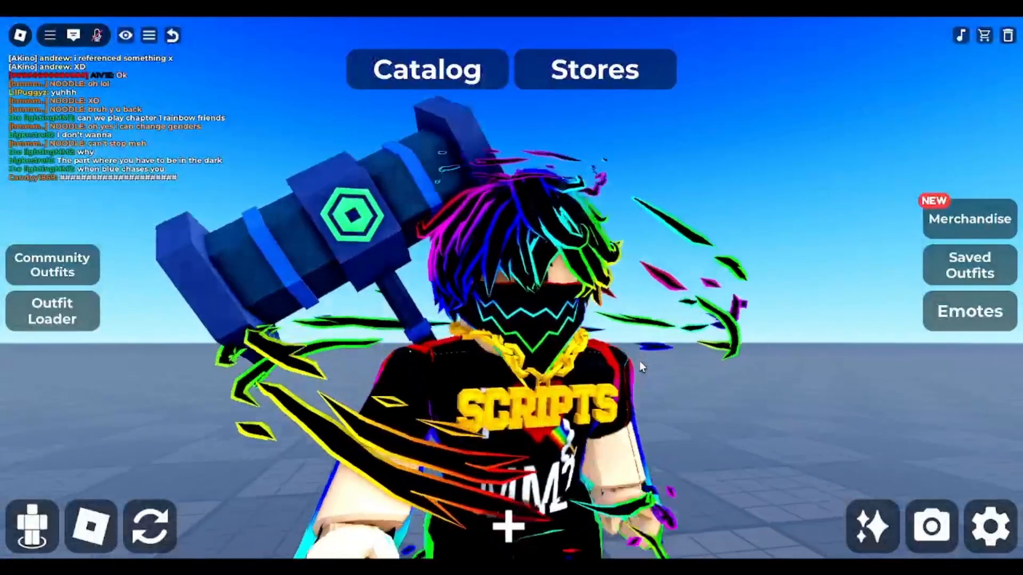
pyautogui.scroll(4, 638, 360)
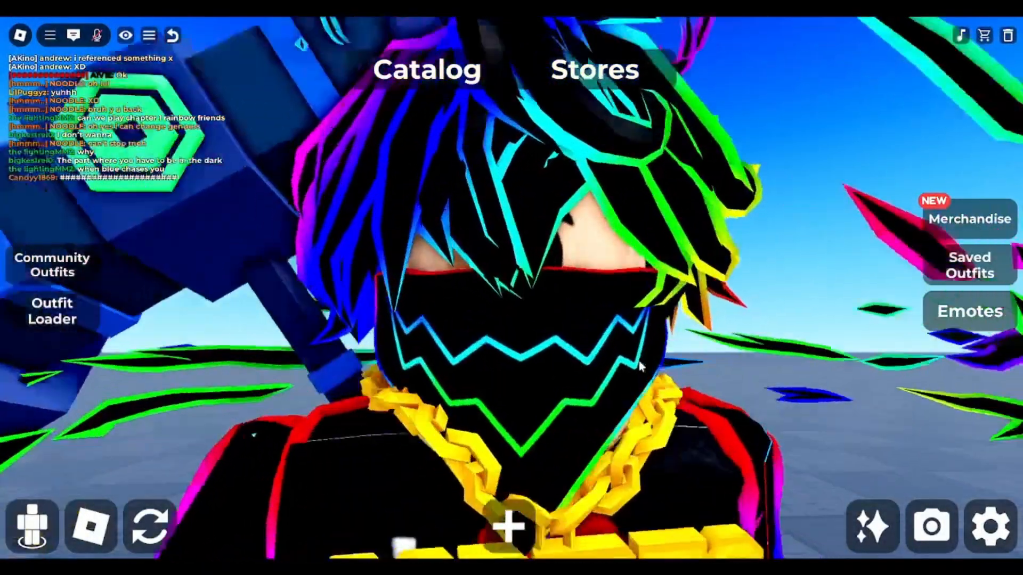
pyautogui.scroll(-3, 638, 360)
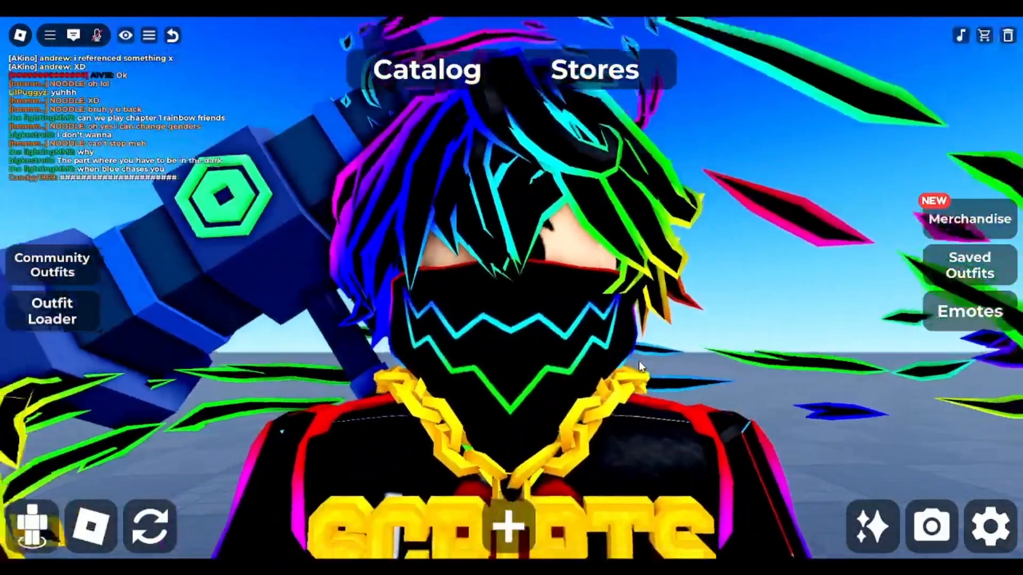
pyautogui.scroll(4, 680, 400)
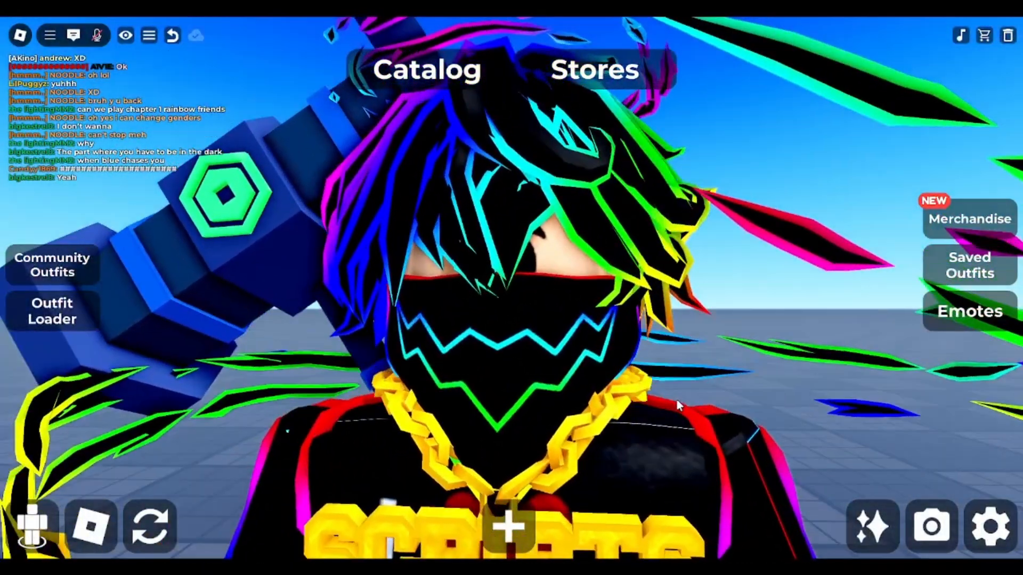
pyautogui.scroll(-3, 678, 403)
pyautogui.scroll(3, 678, 405)
pyautogui.scroll(-3, 676, 400)
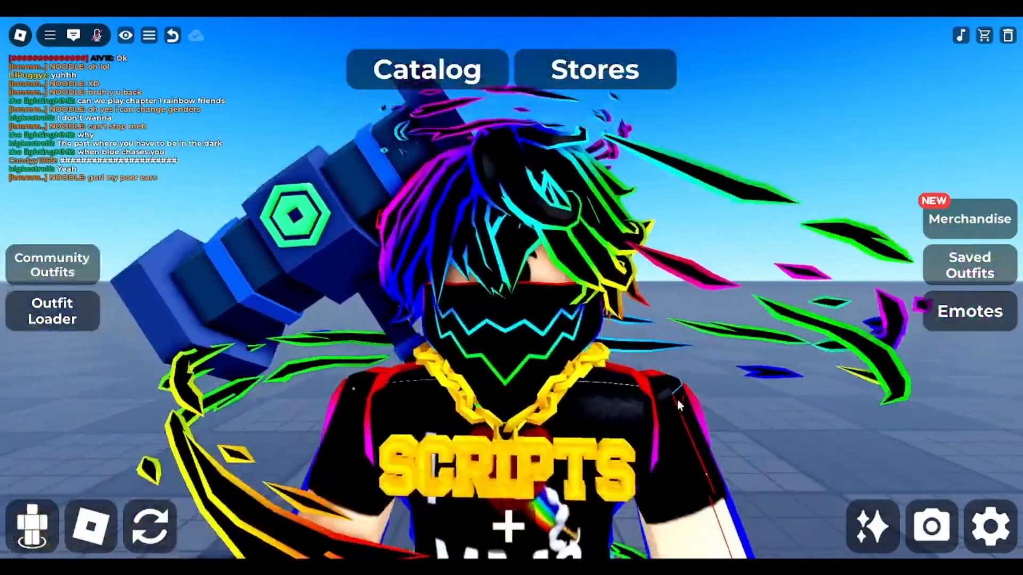
pyautogui.scroll(3, 677, 399)
pyautogui.scroll(-3, 677, 400)
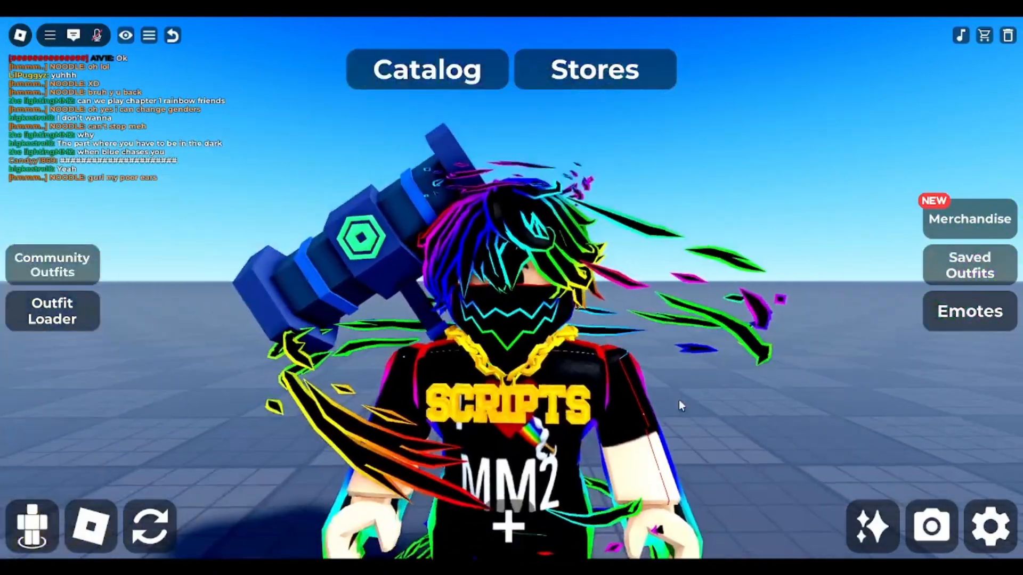
pyautogui.scroll(2, 679, 401)
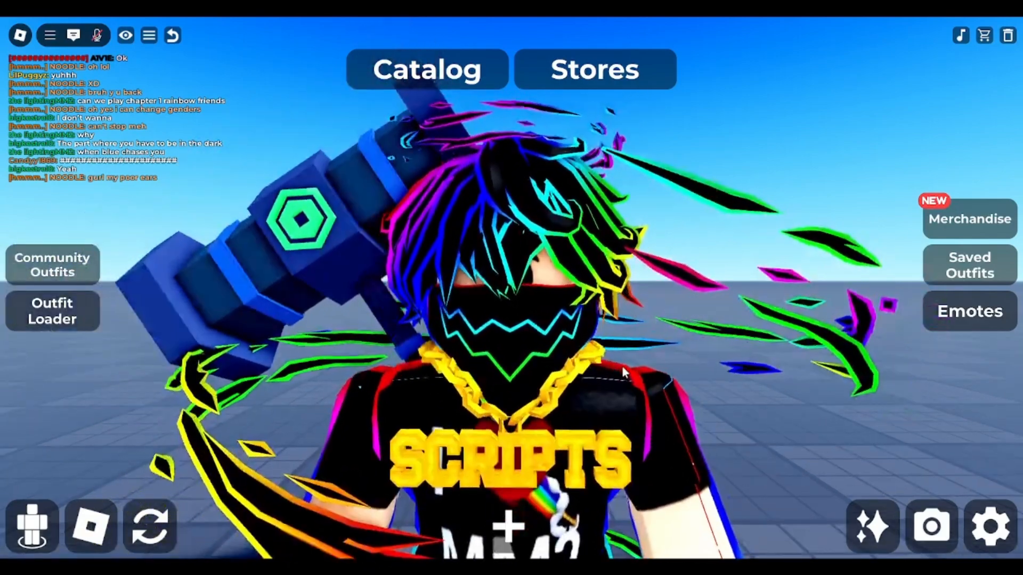
pyautogui.scroll(-3, 622, 366)
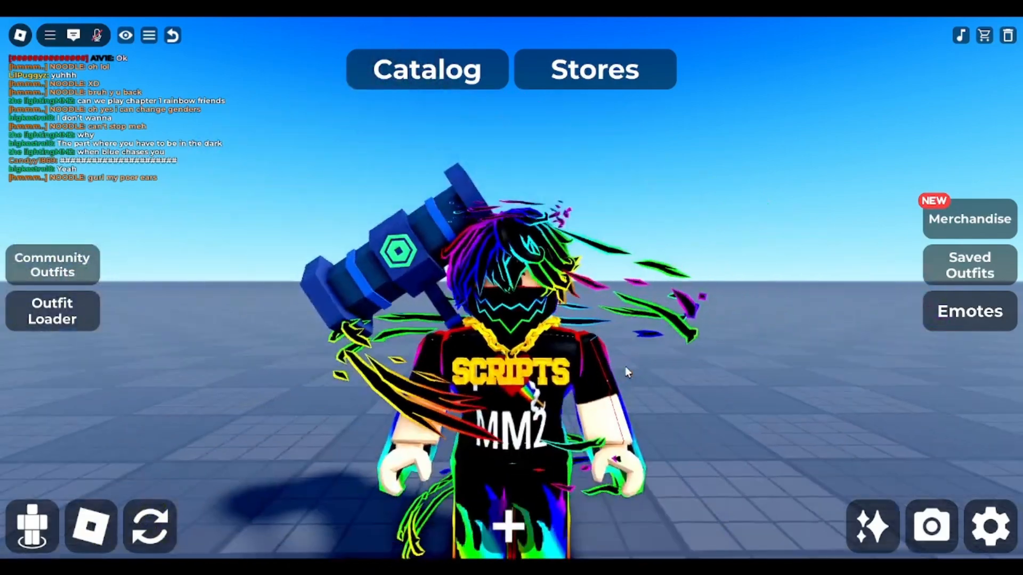
pyautogui.scroll(3, 625, 366)
pyautogui.scroll(1, 625, 366)
pyautogui.scroll(-1, 625, 366)
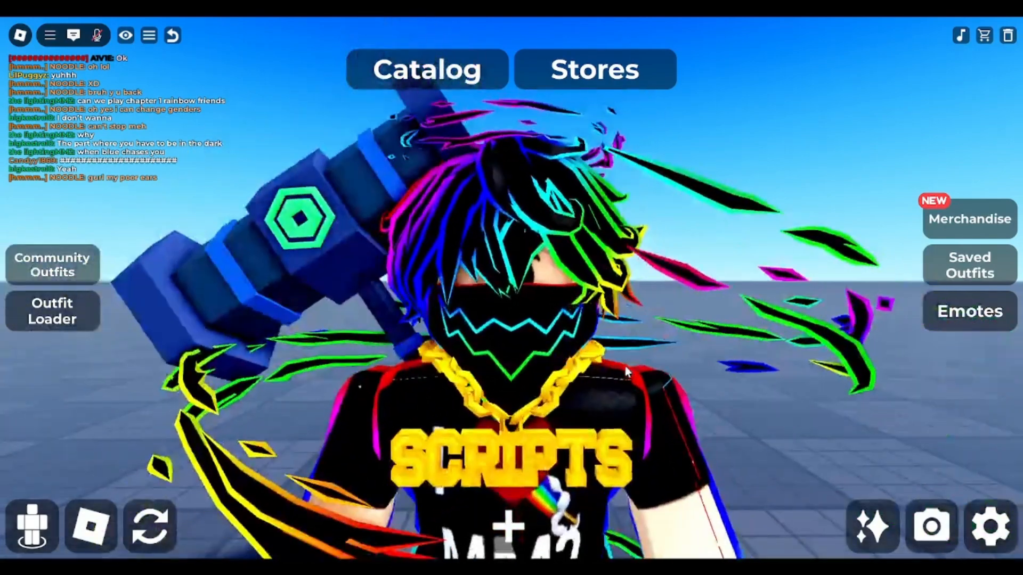
pyautogui.scroll(1, 624, 366)
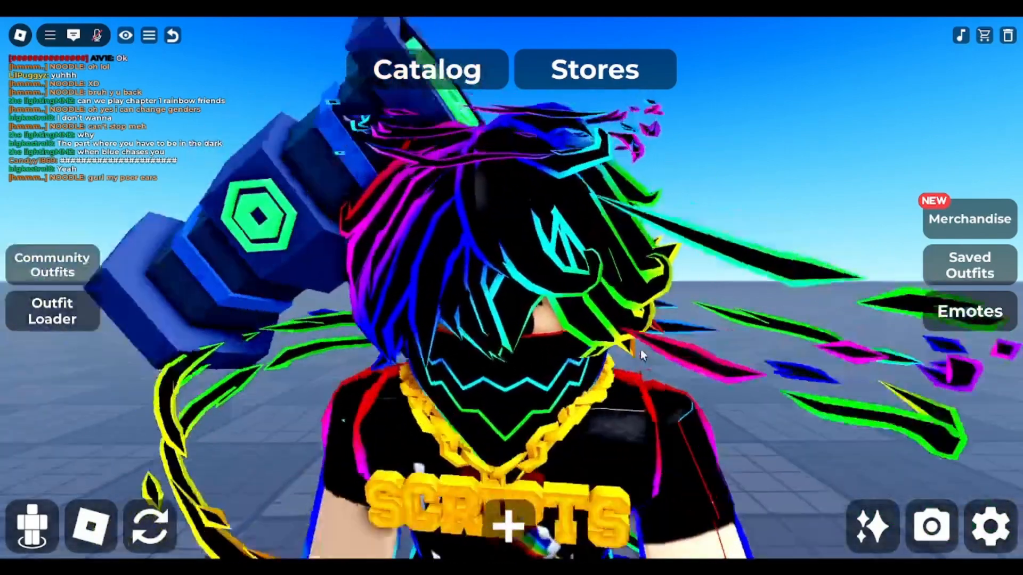